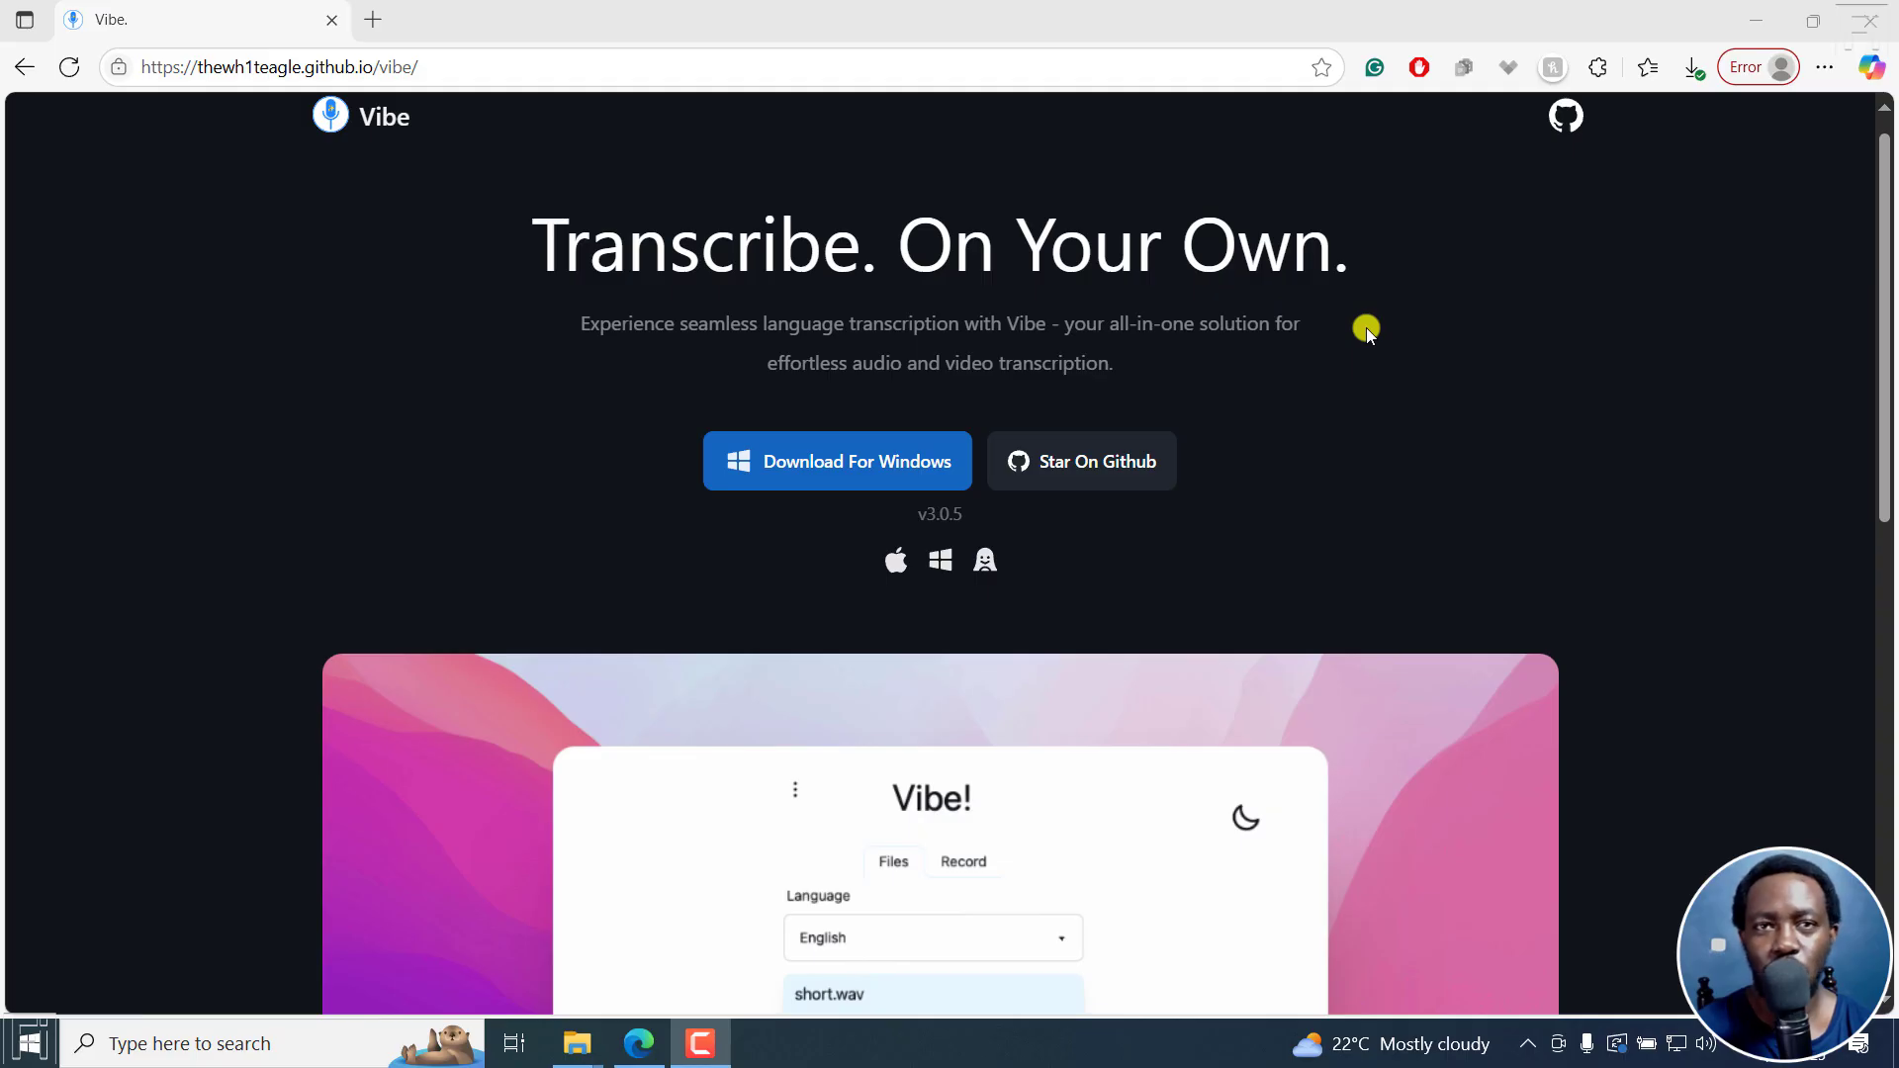
Step: Launch the Vibe desktop app, restore it to a smaller window, minimize the browser and reposition the app on the desktop
left_click(223, 1043)
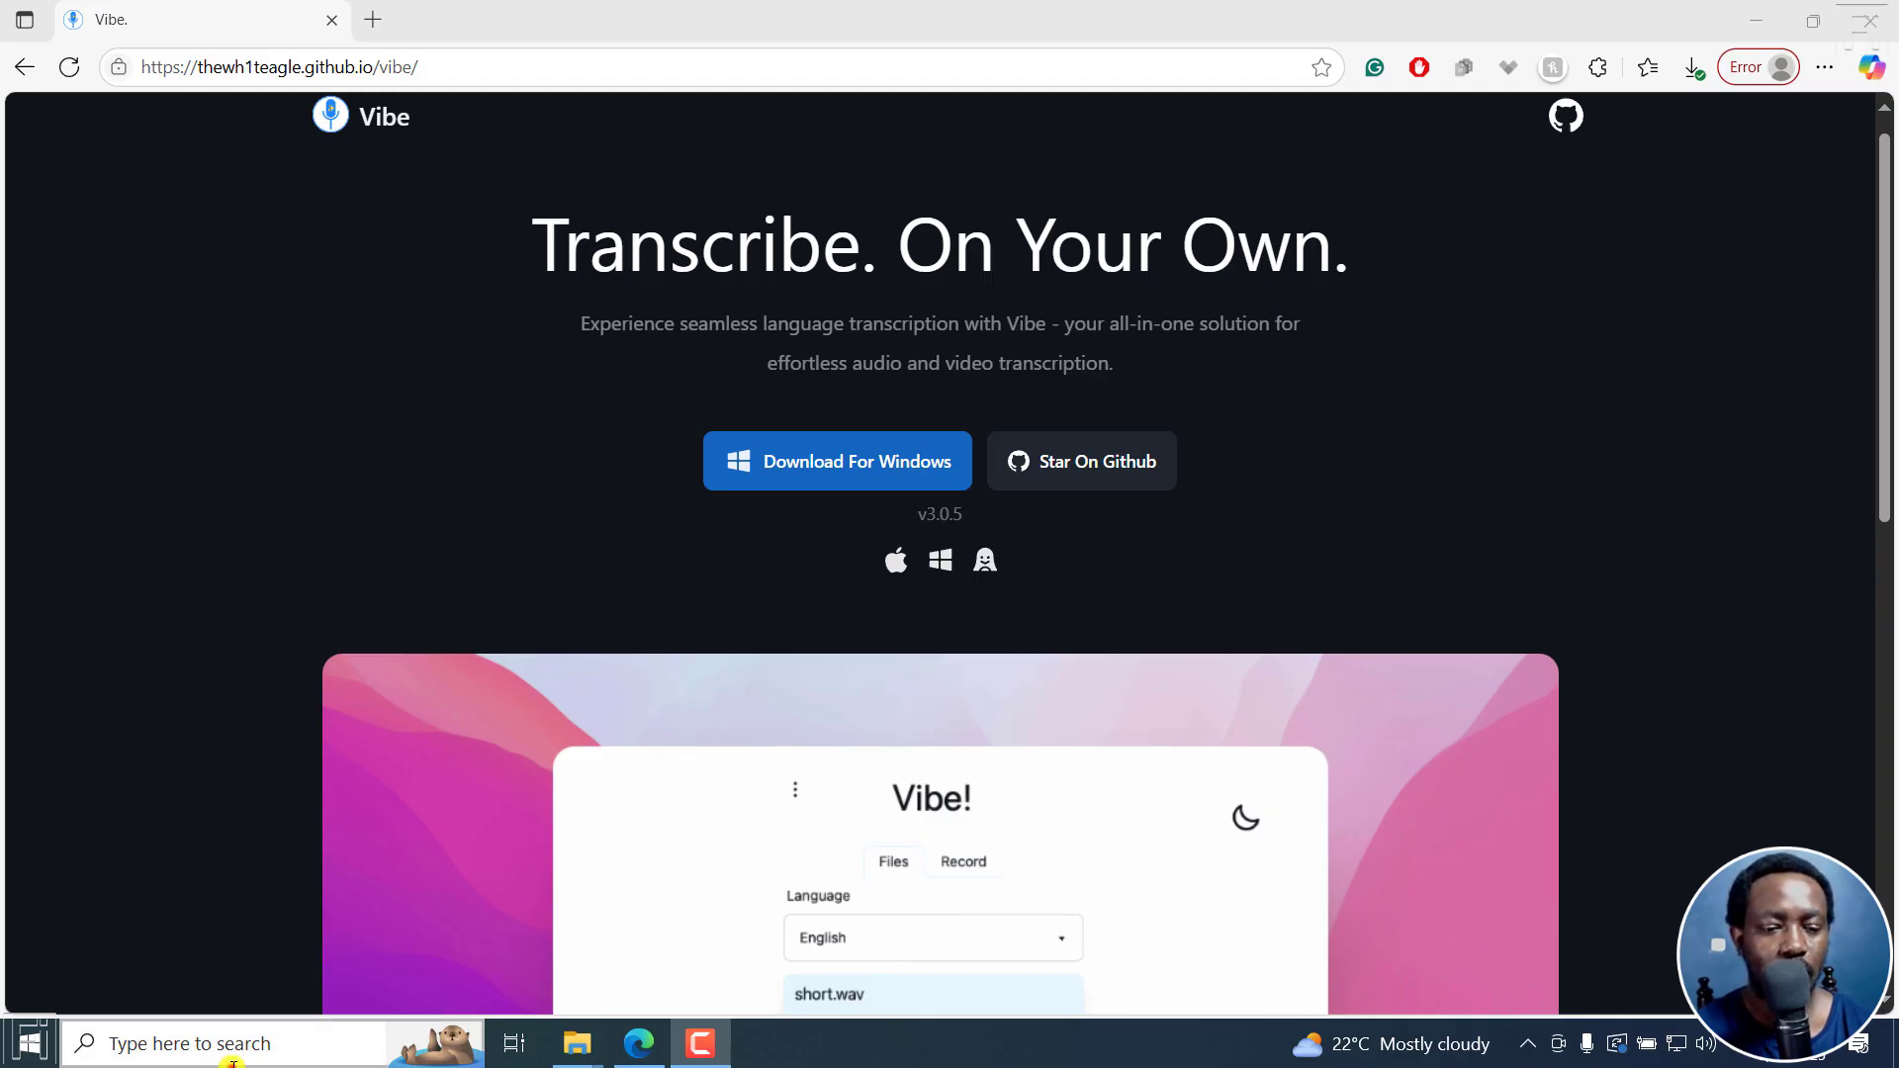
left_click(197, 563)
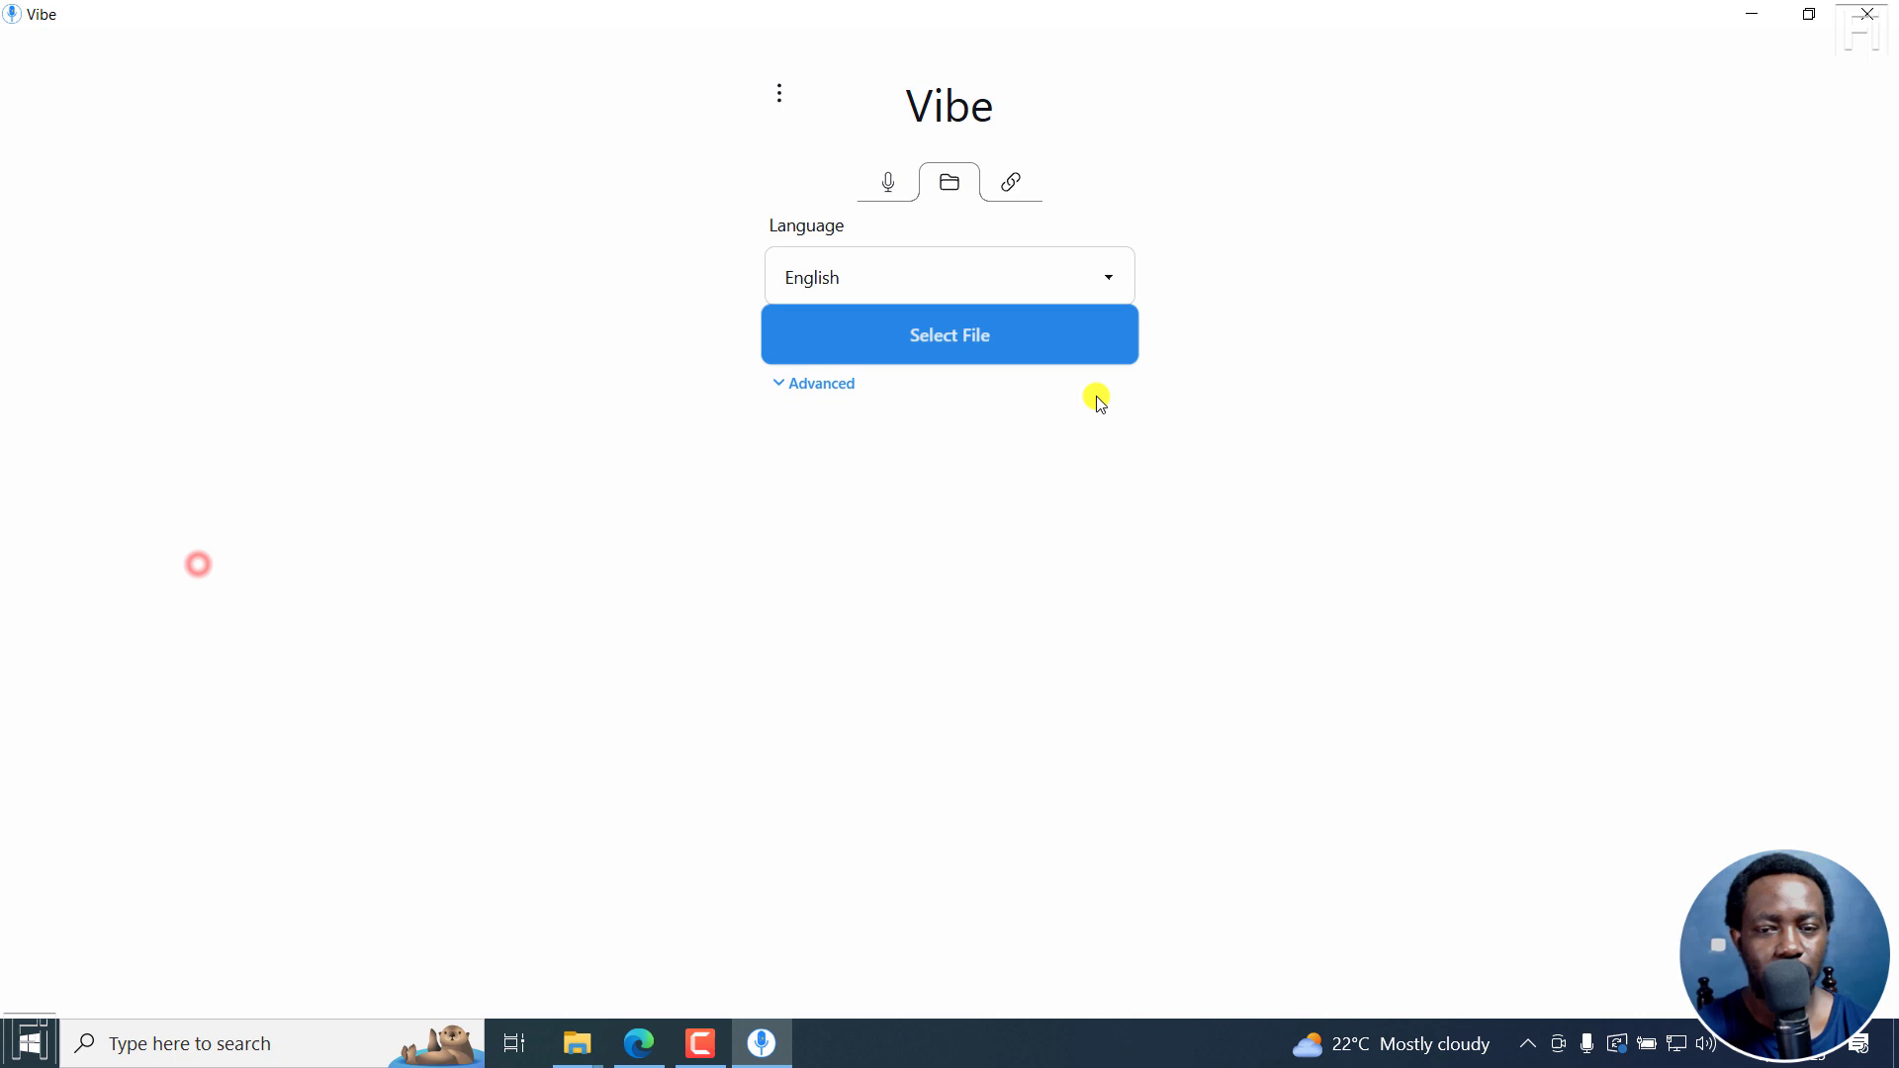
left_click(1806, 22)
left_click(1753, 30)
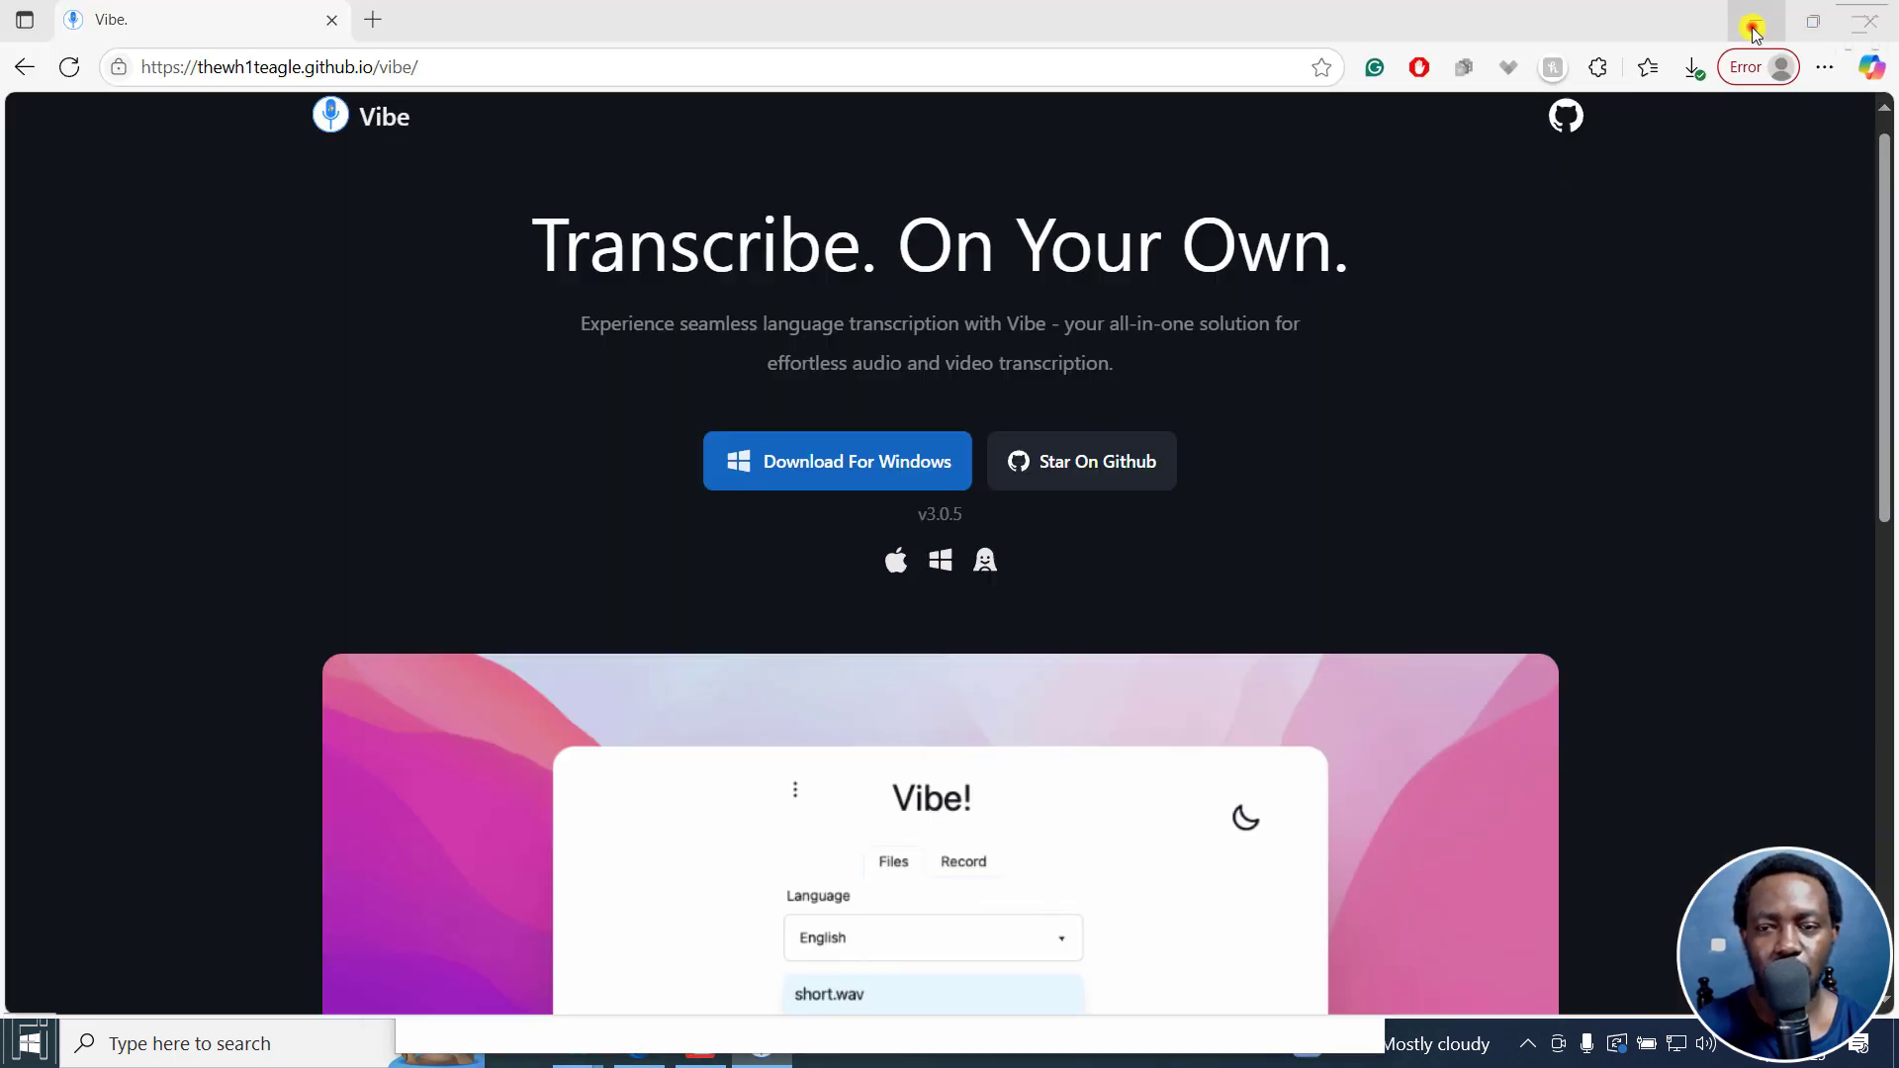
left_click(1754, 30)
left_click_drag(1005, 194, 1018, 102)
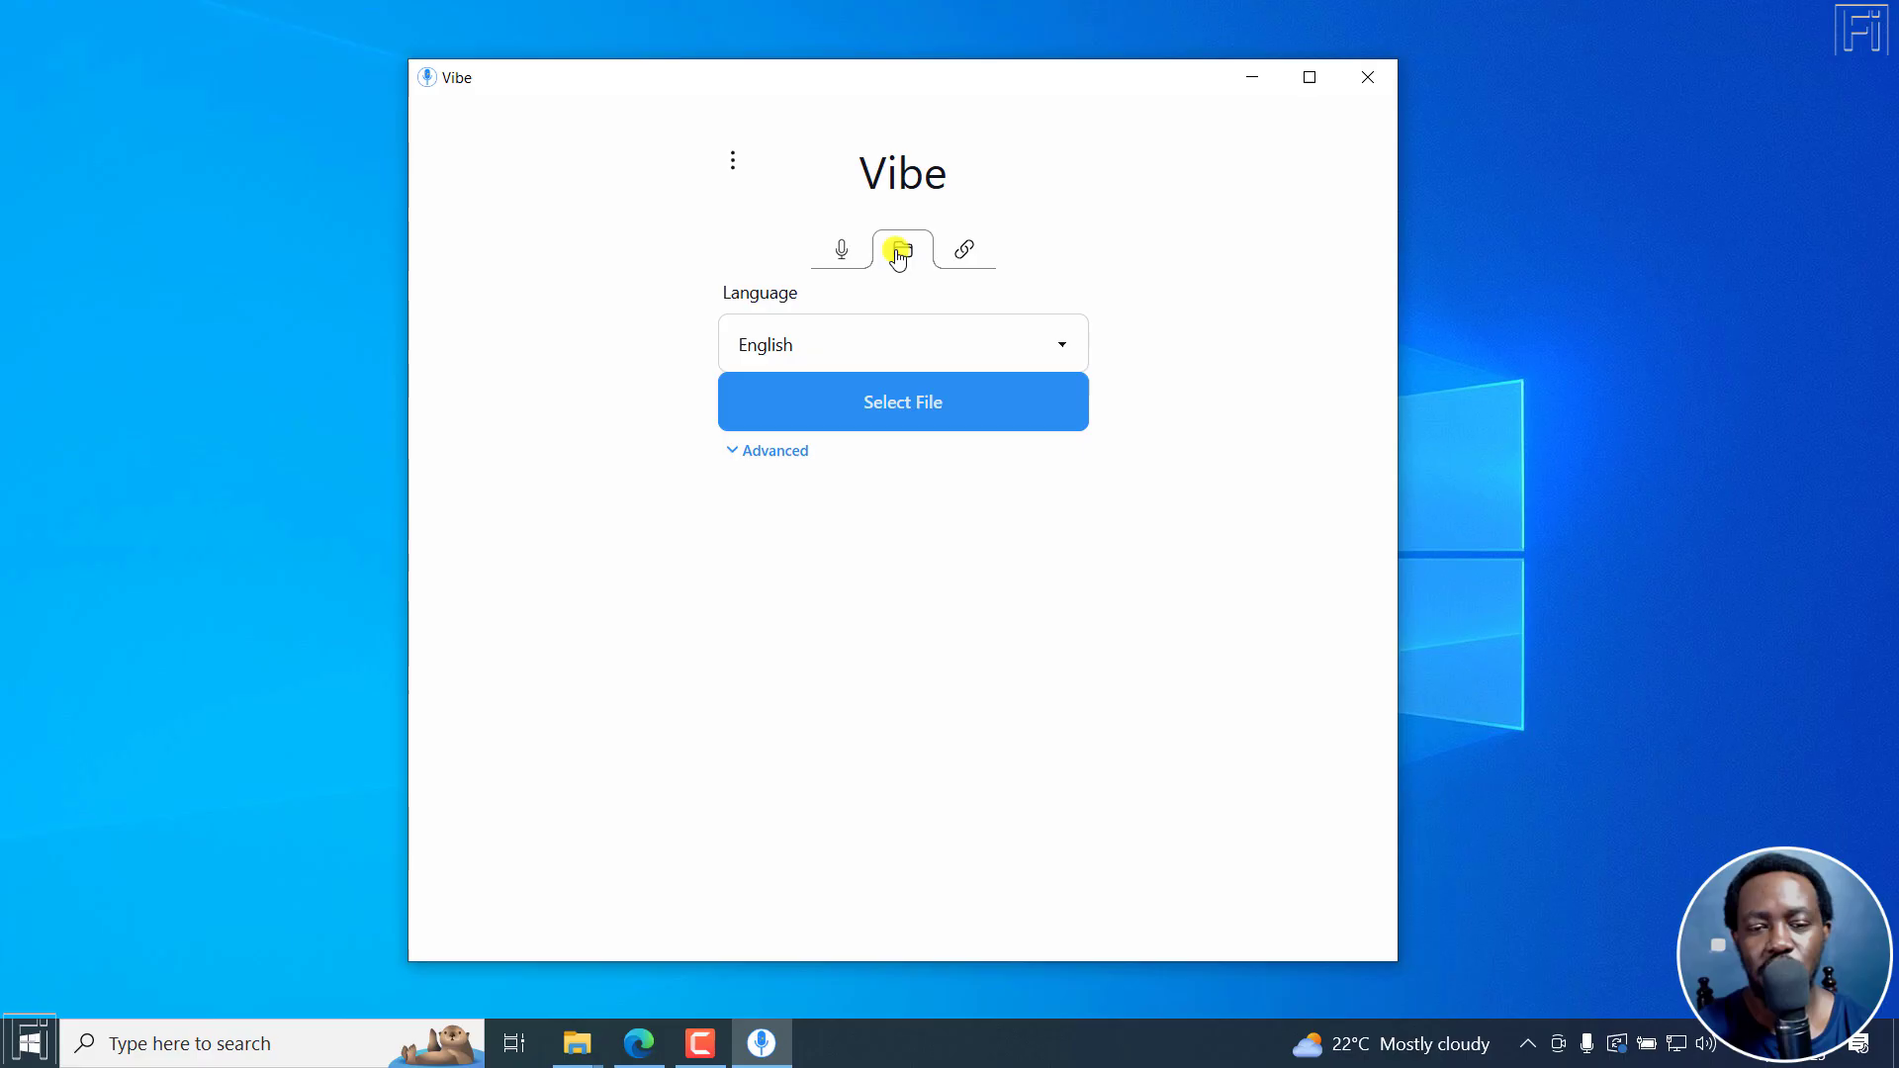
Step: Examine the recording, file and link transcription sources, and look through the languages available for file transcription
left_click(847, 251)
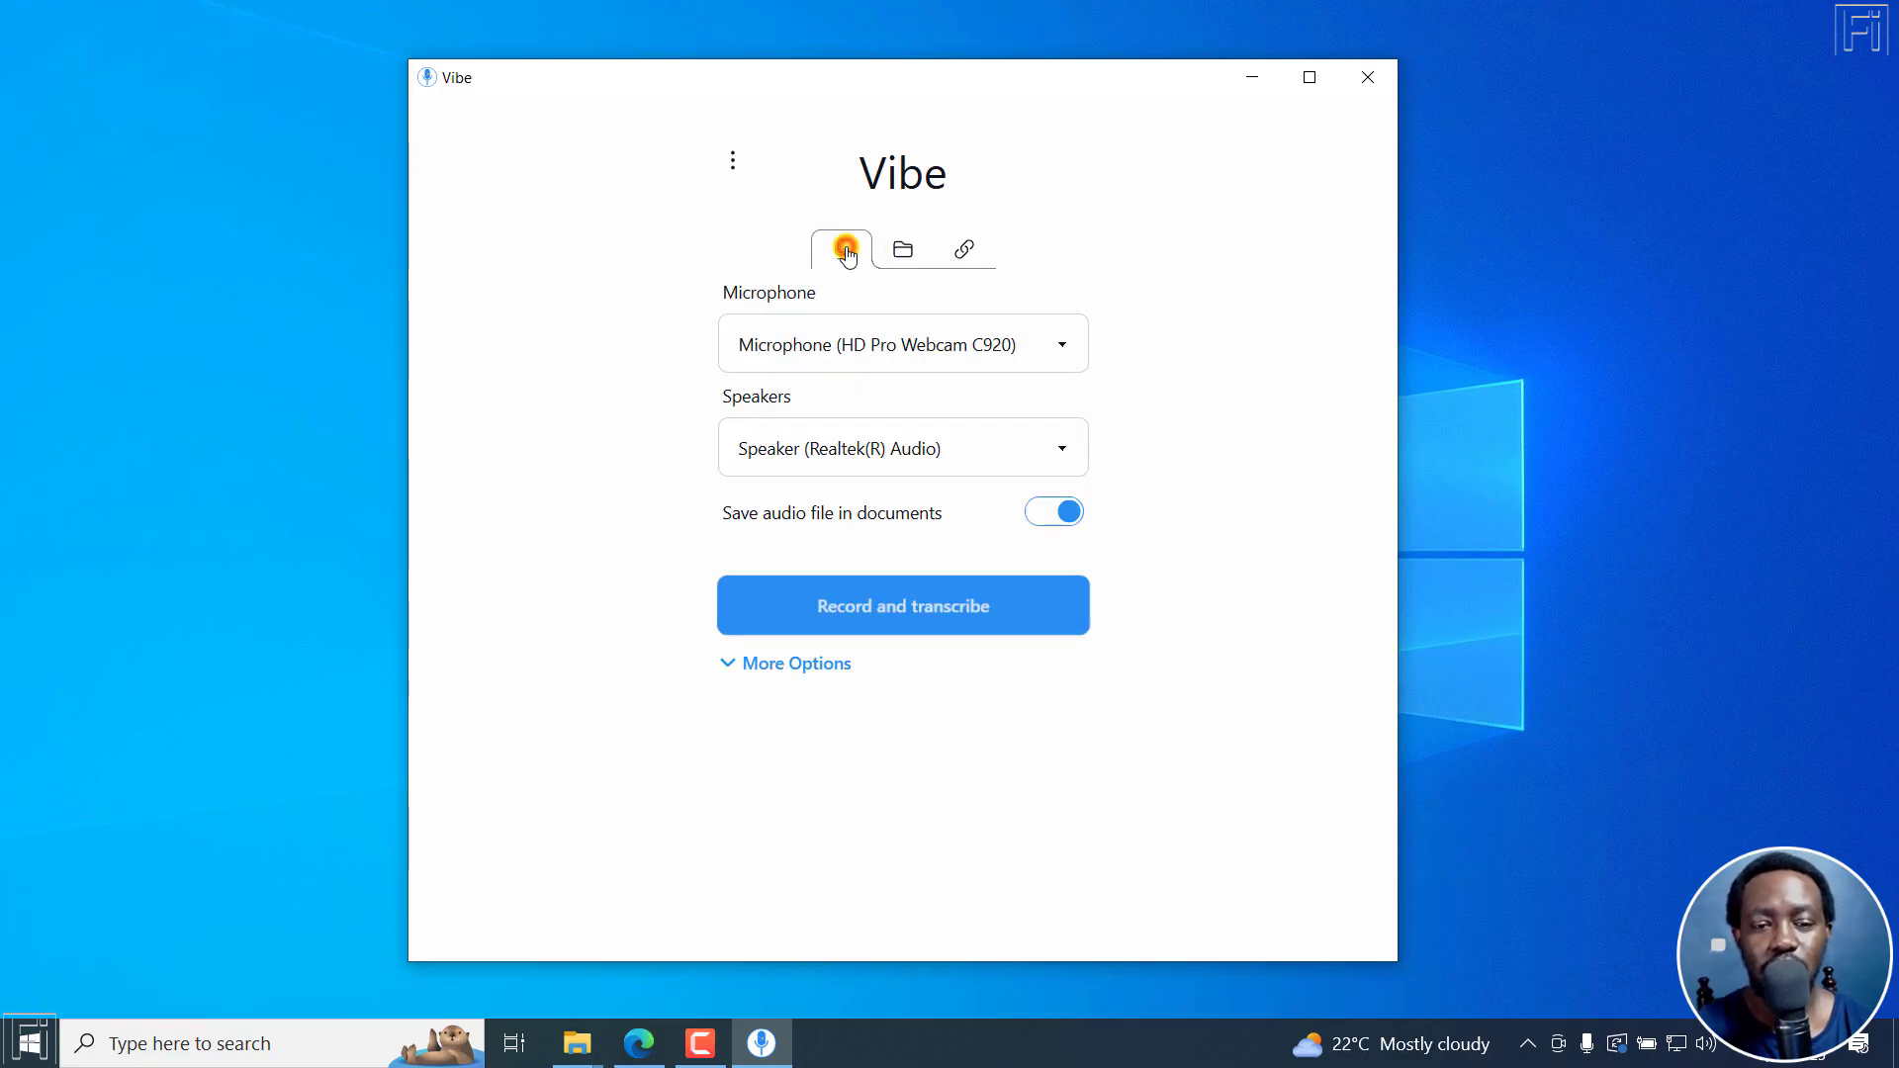
left_click(902, 249)
left_click(964, 249)
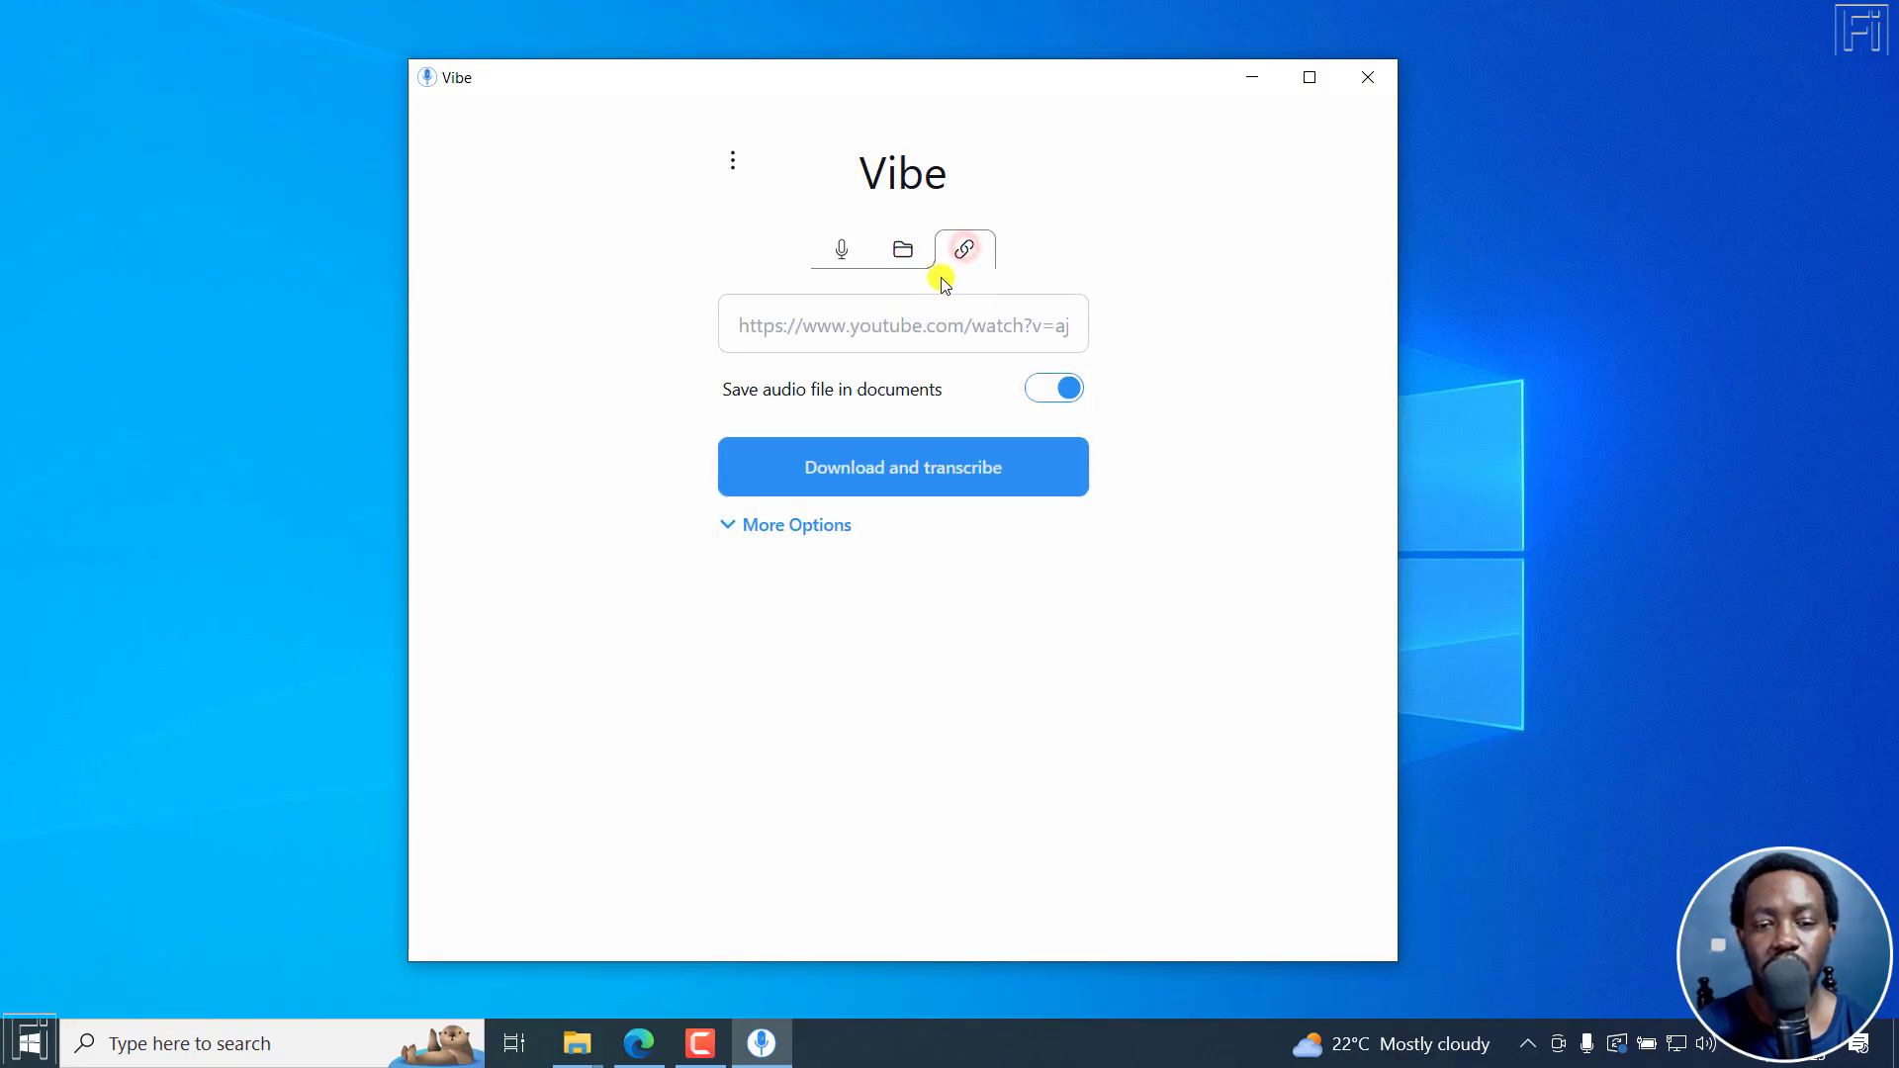
left_click(902, 253)
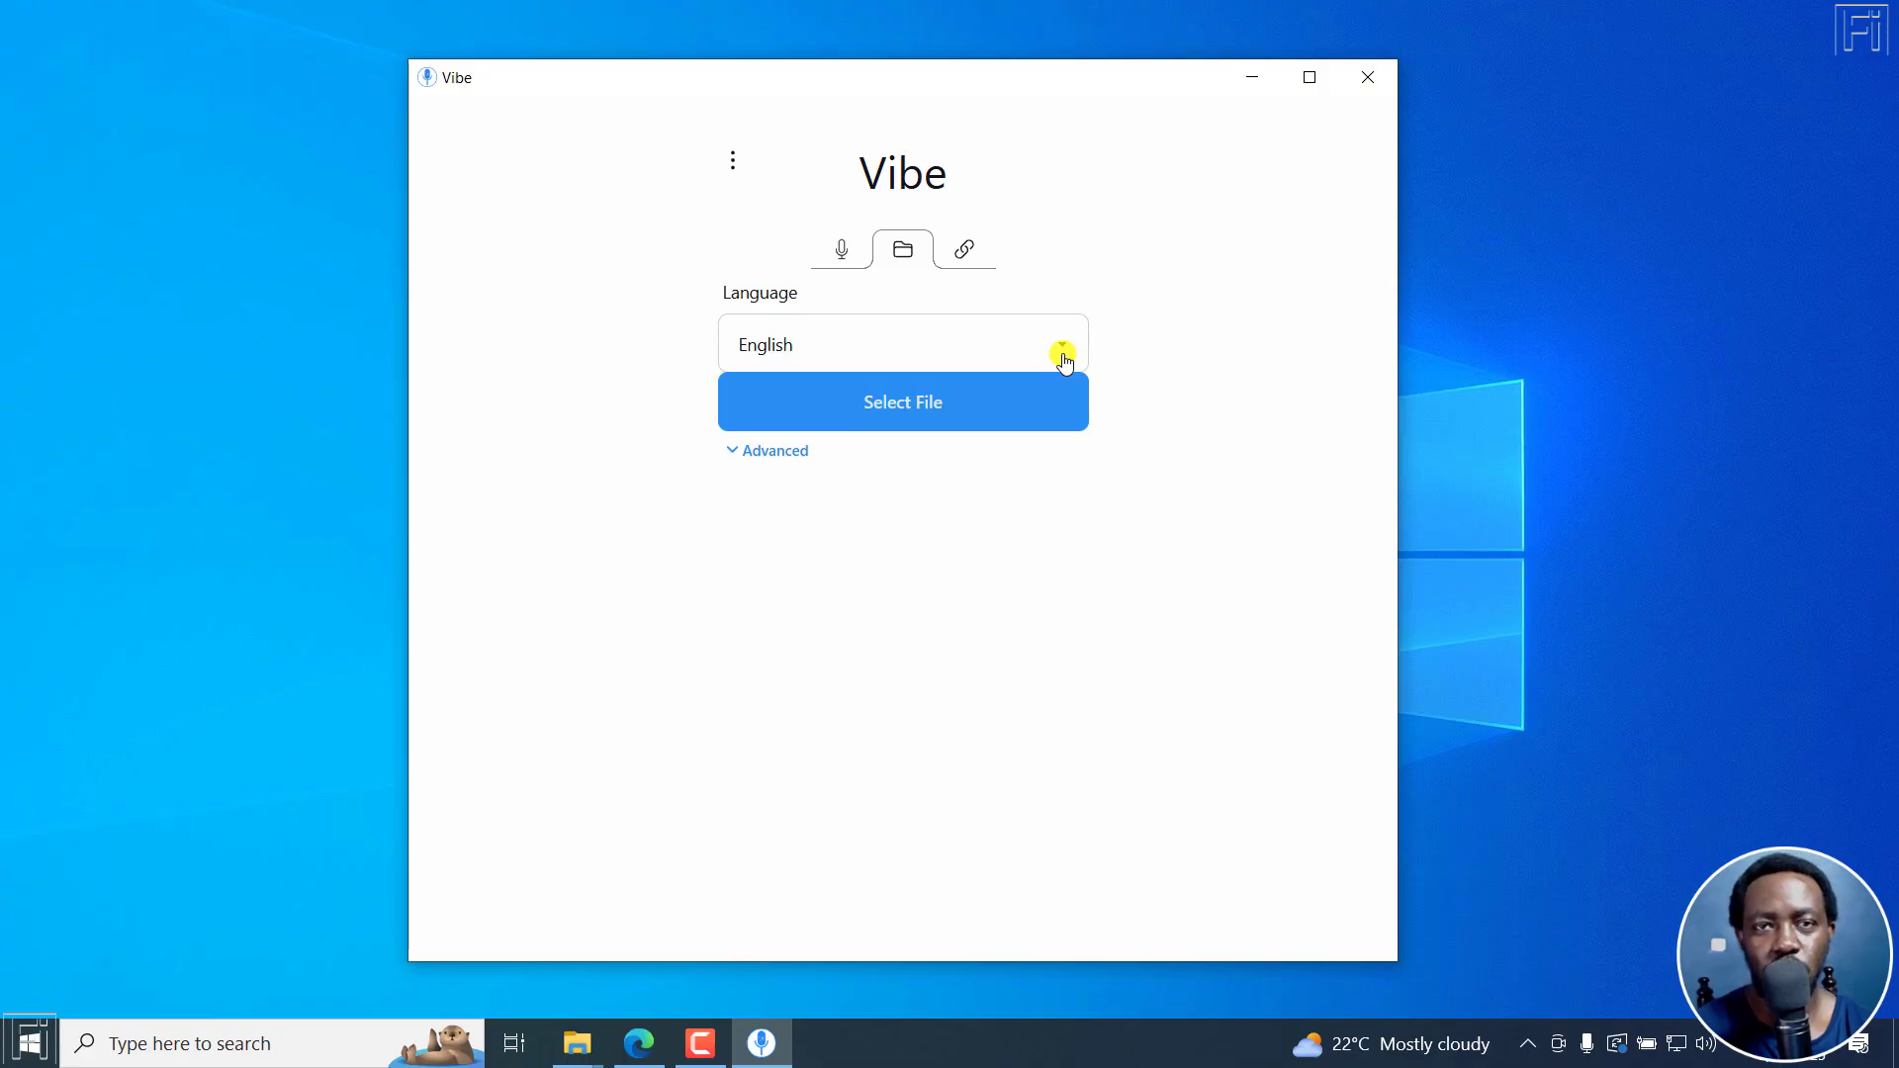
left_click(1064, 356)
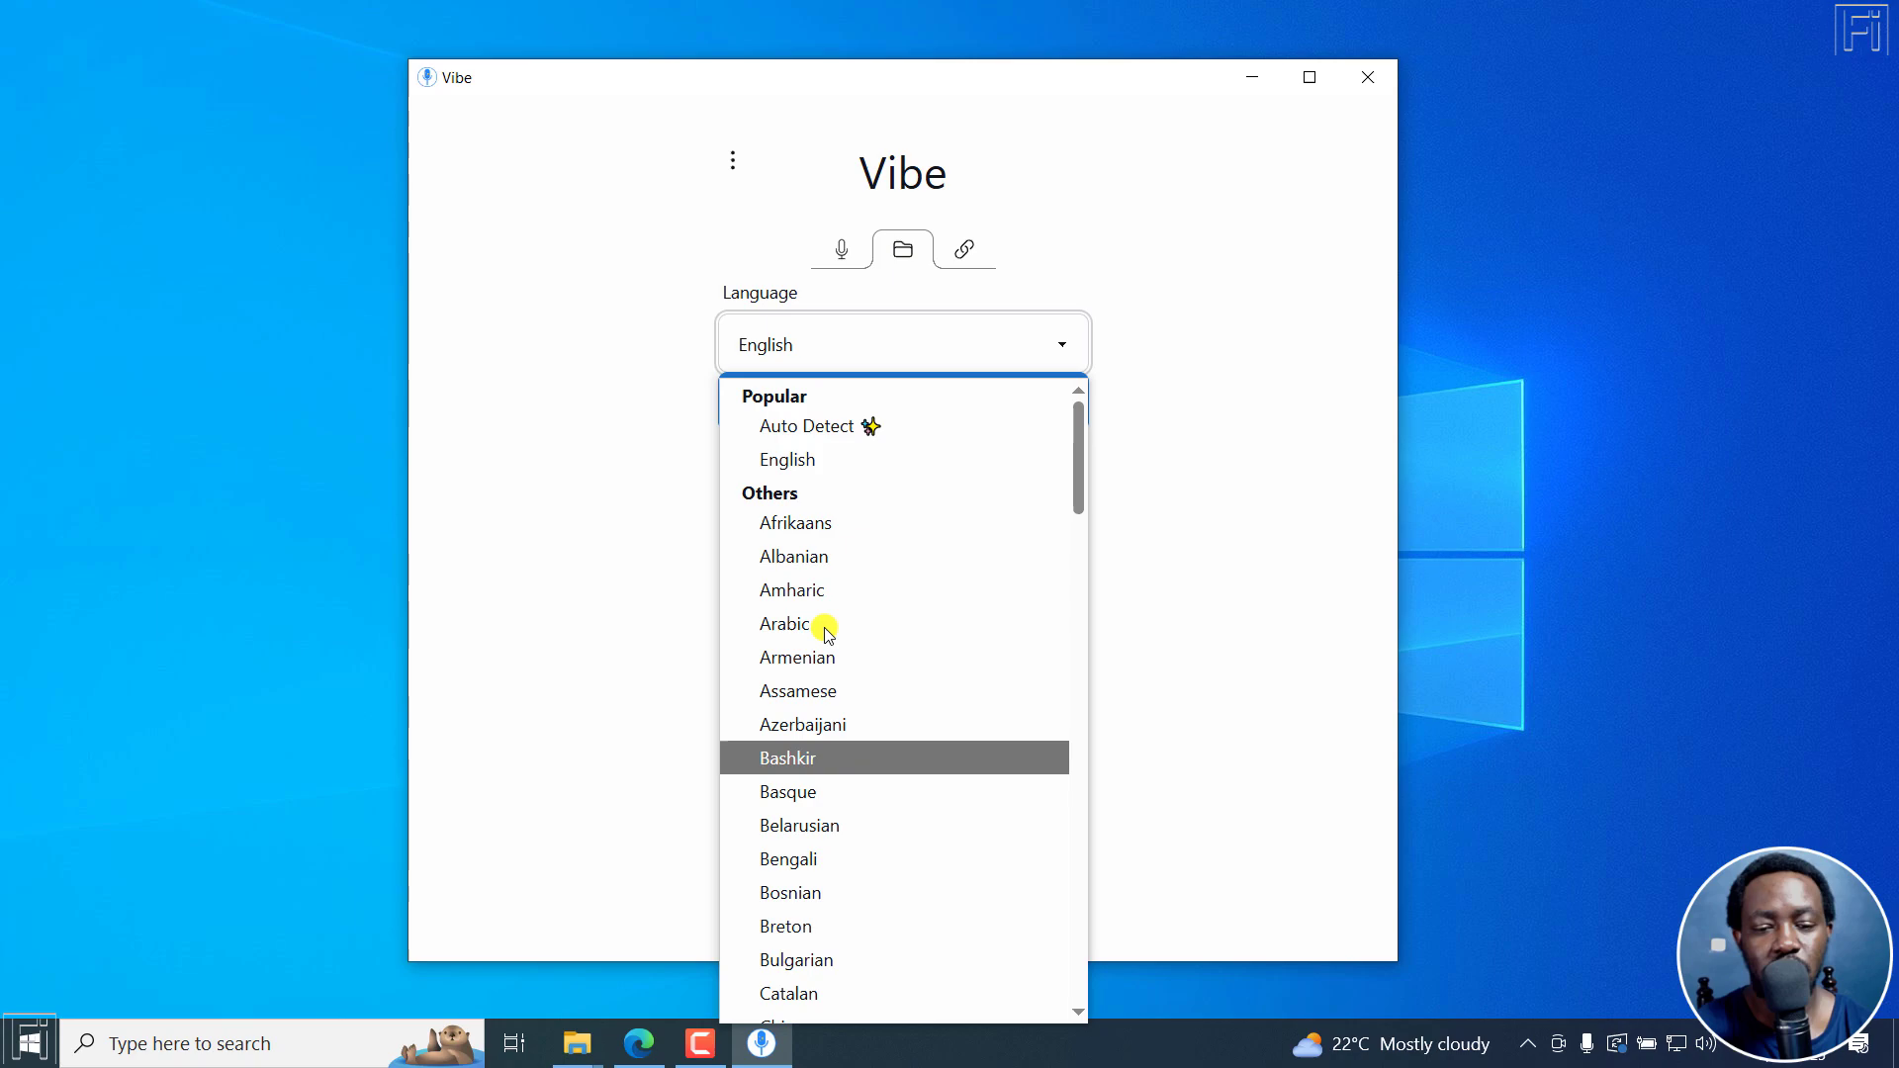
left_click(1188, 312)
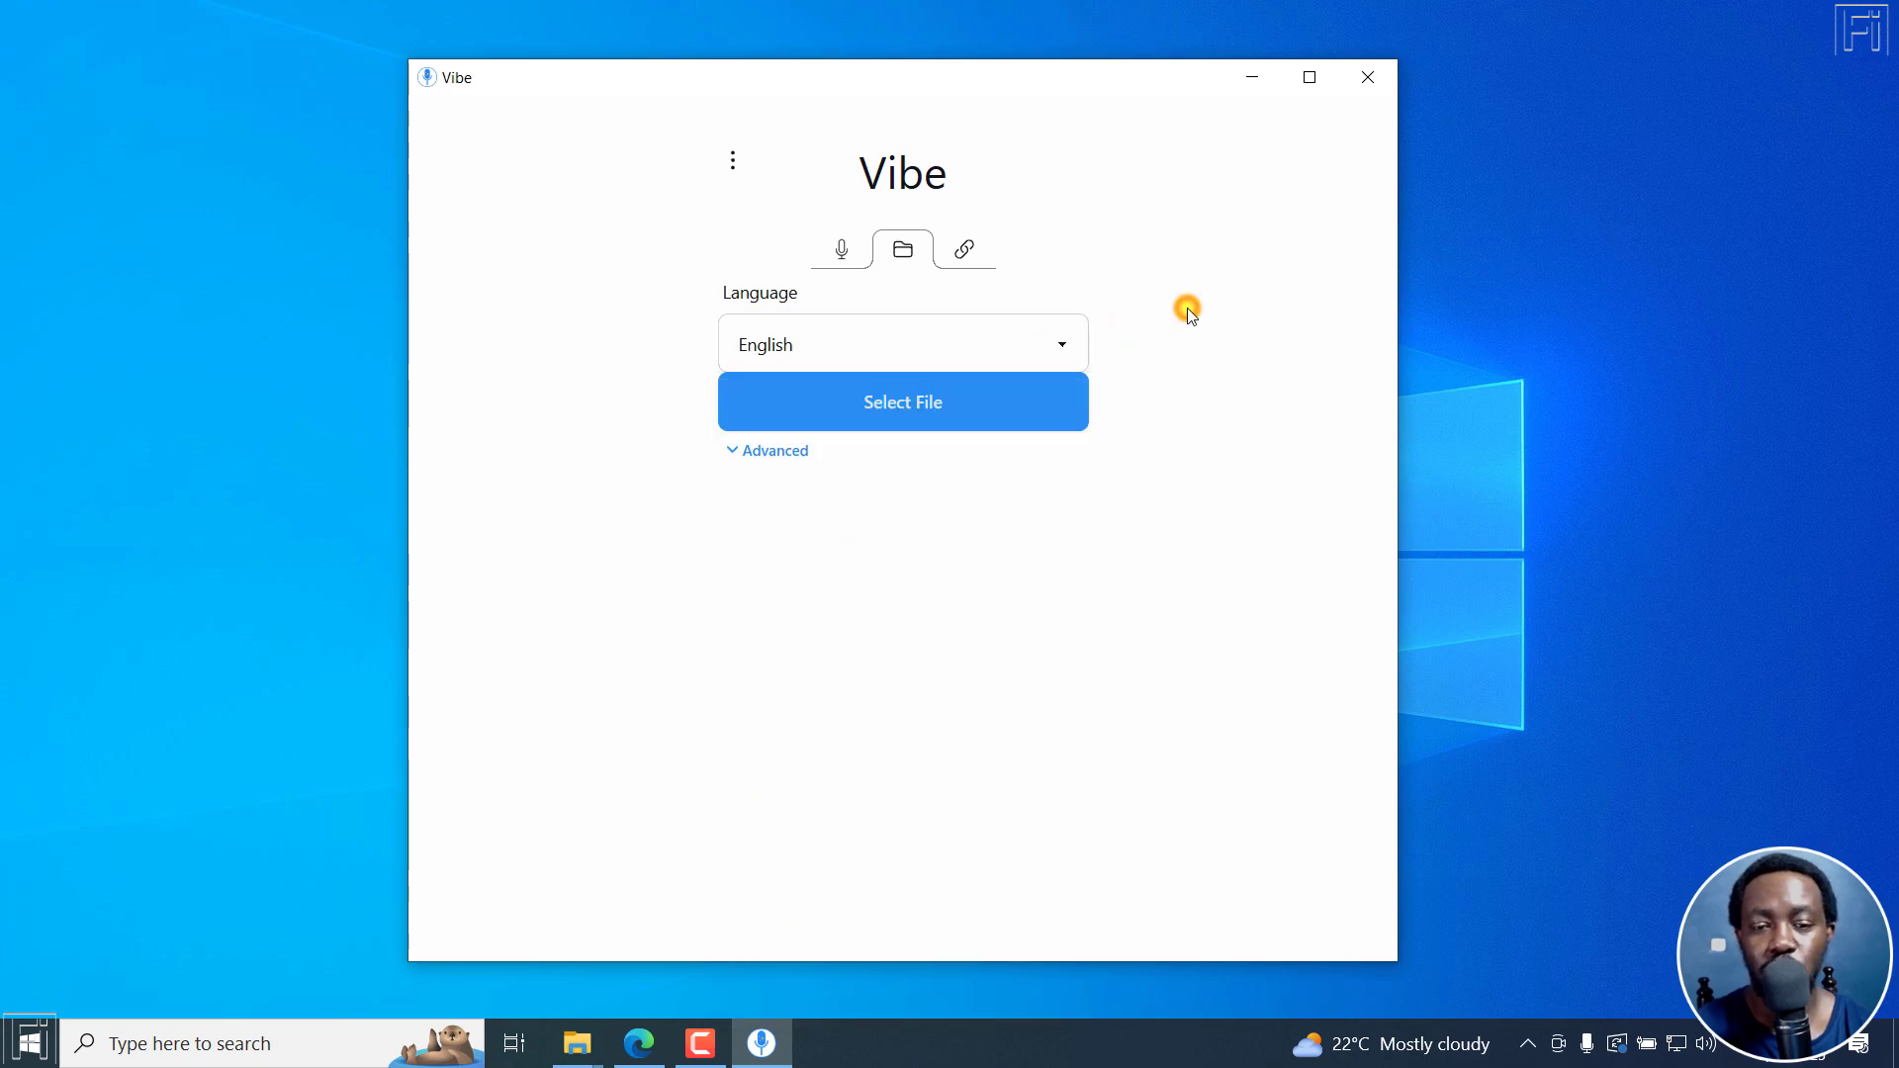
Step: Load "How to Automatically Transcribe Audio or Video to Text for Free with FileTranscribe.mp4" from Downloads for transcription
left_click(878, 409)
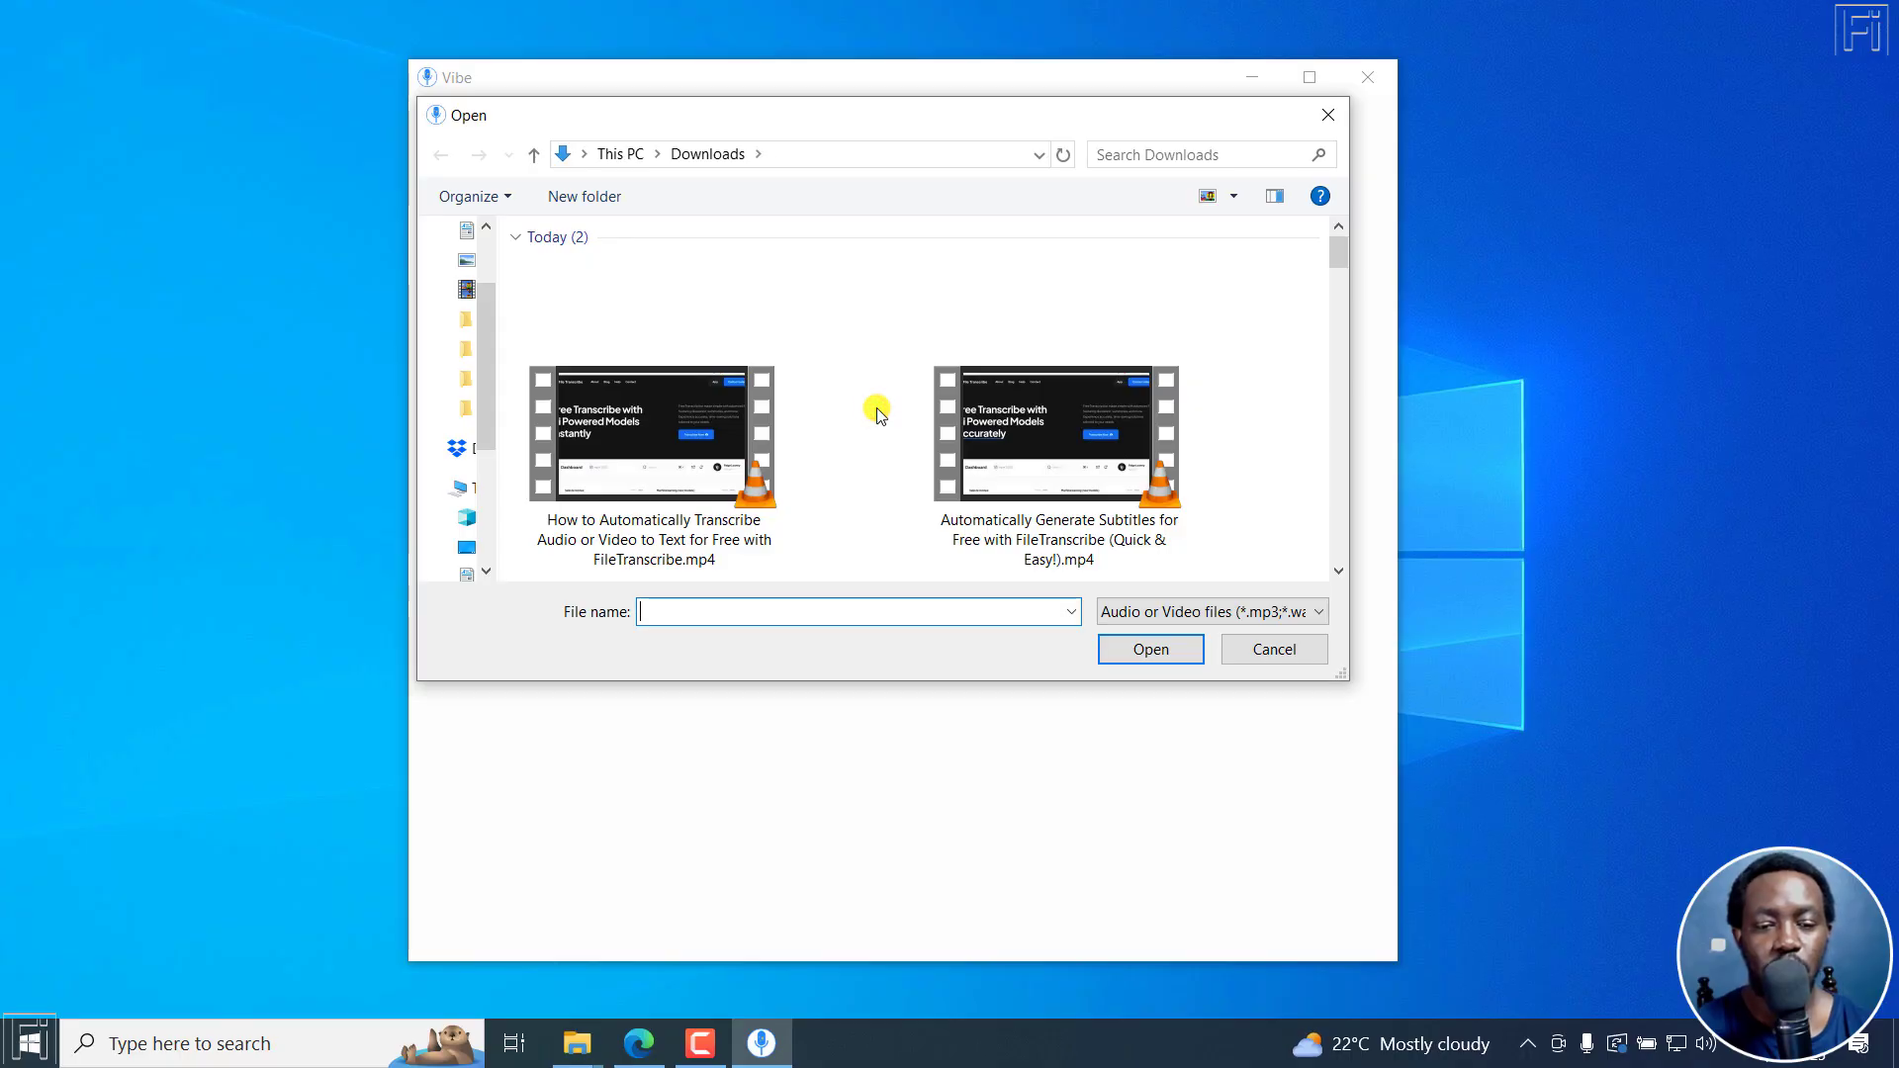
left_click(666, 470)
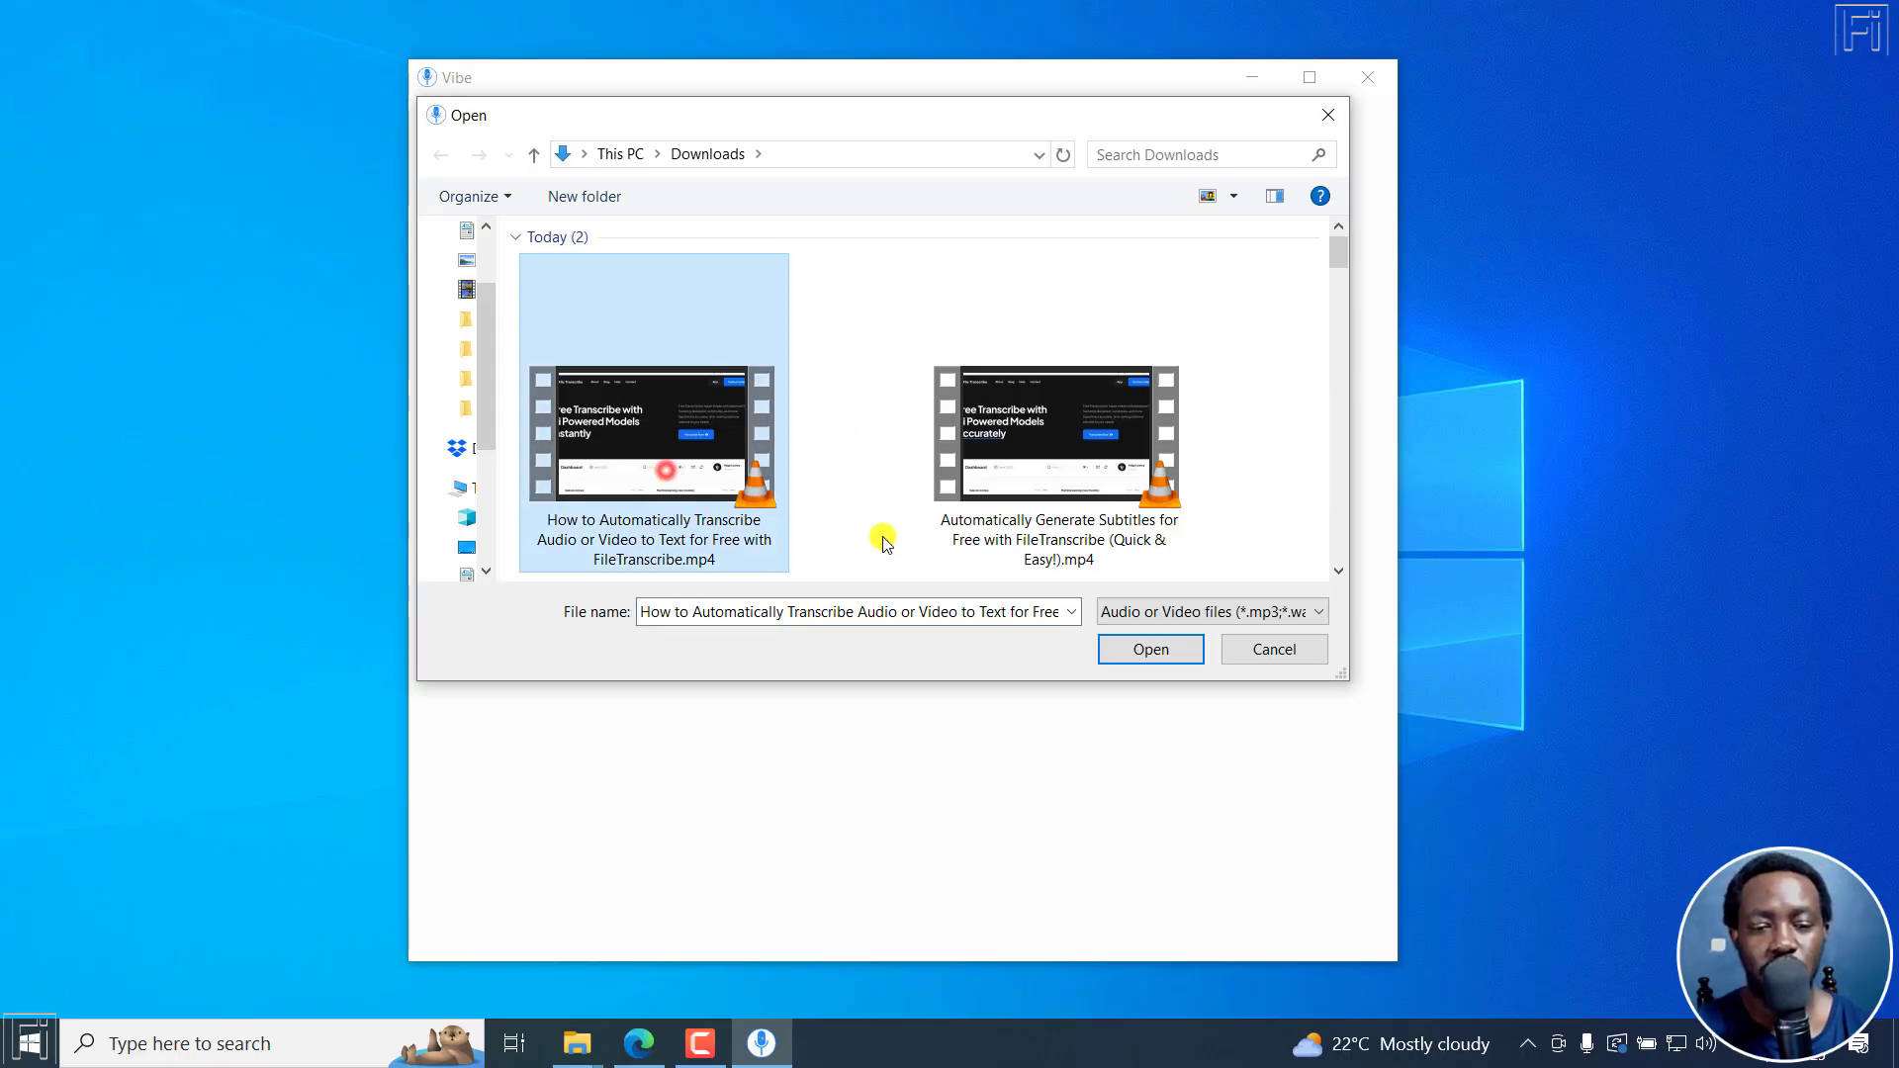
left_click(1147, 650)
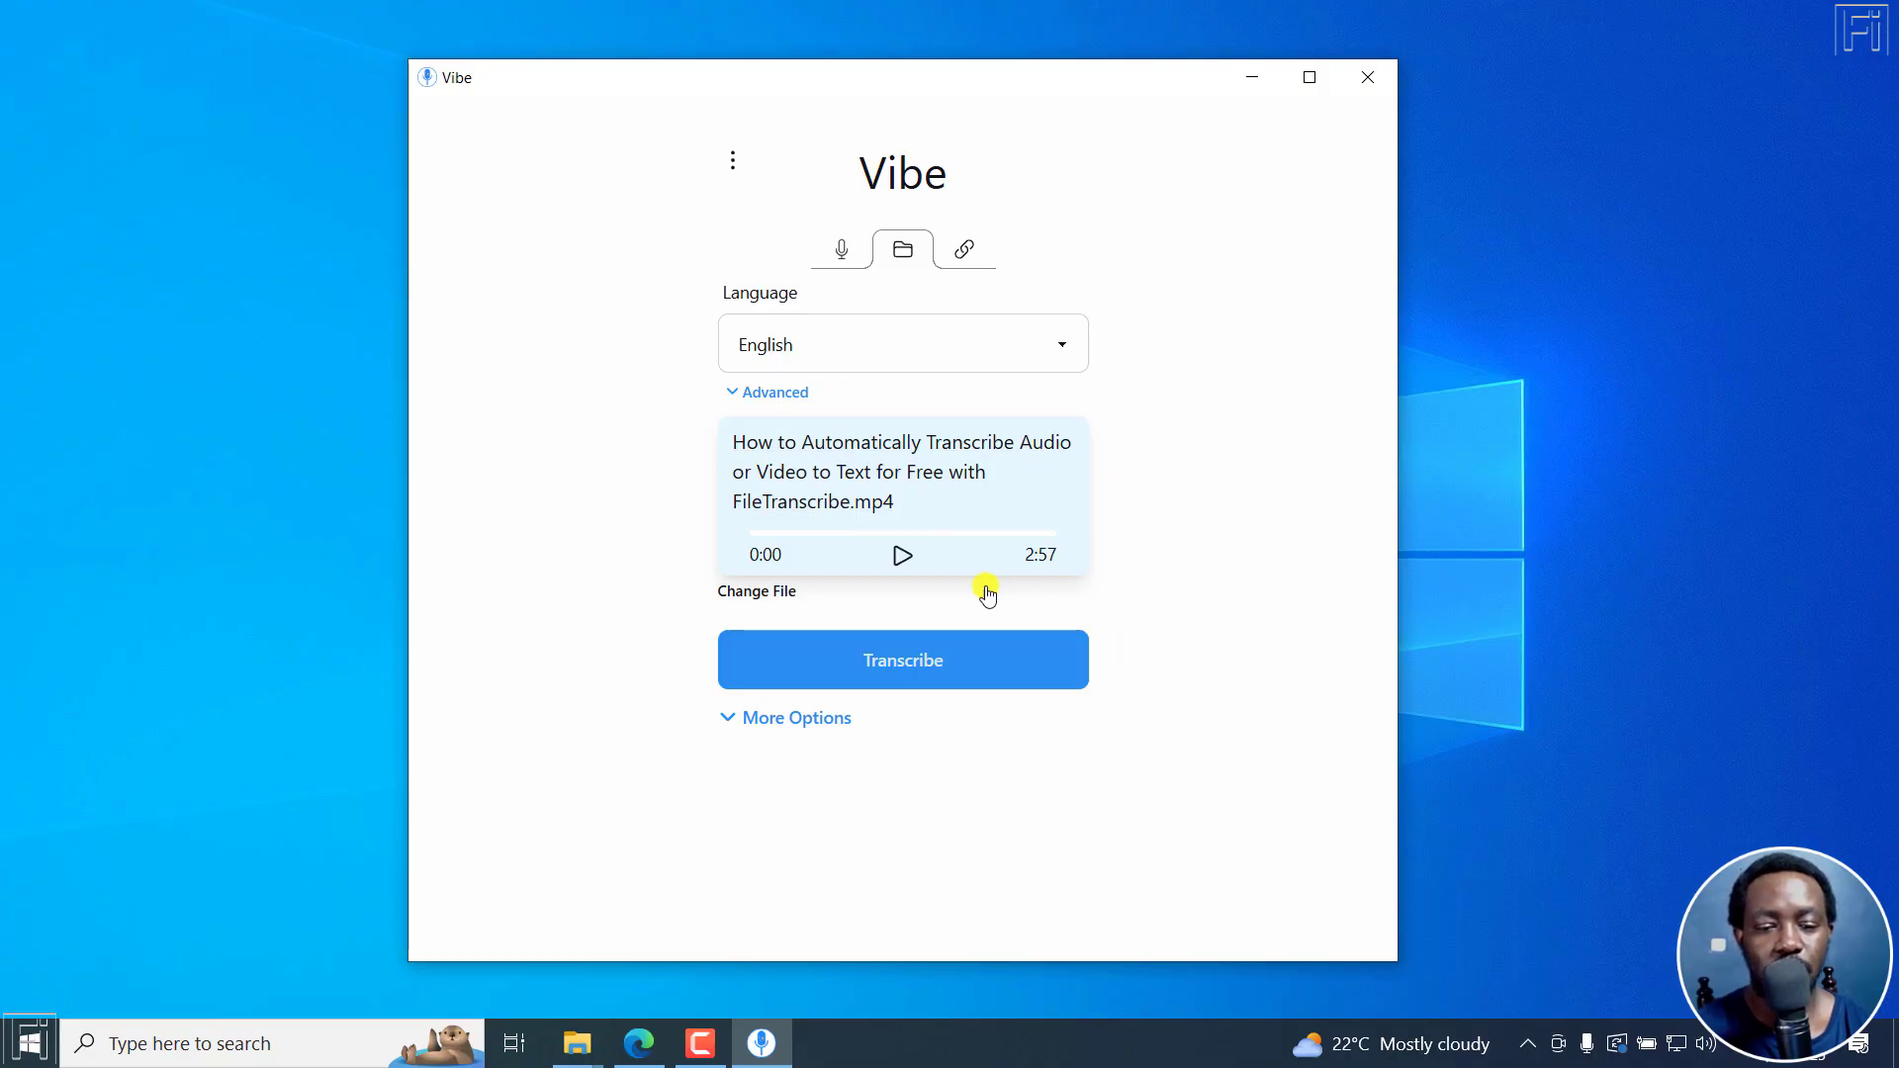
Step: Examine the additional transcription options: speaker recognition, summarizing with Claude or Ollama, model, FFMPEG and quick settings, then collapse them
left_click(737, 720)
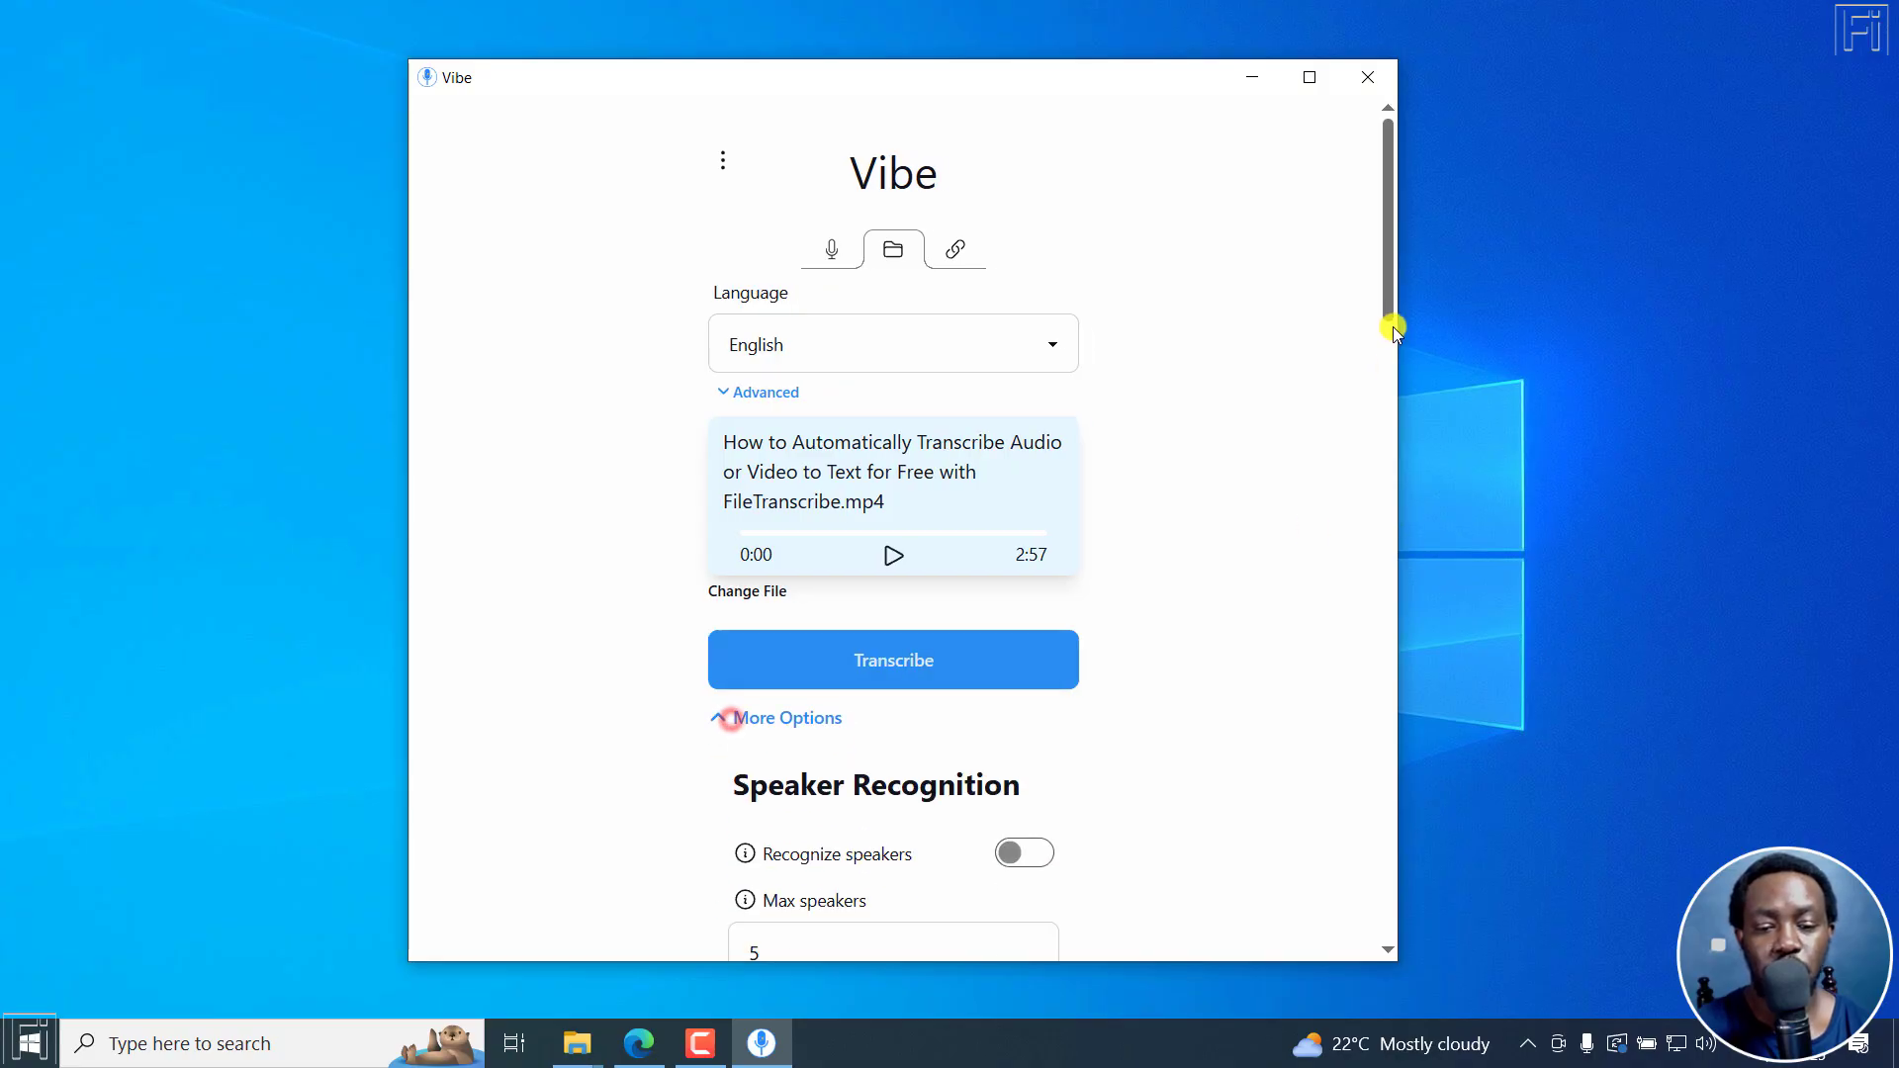
left_click_drag(1383, 261, 1389, 394)
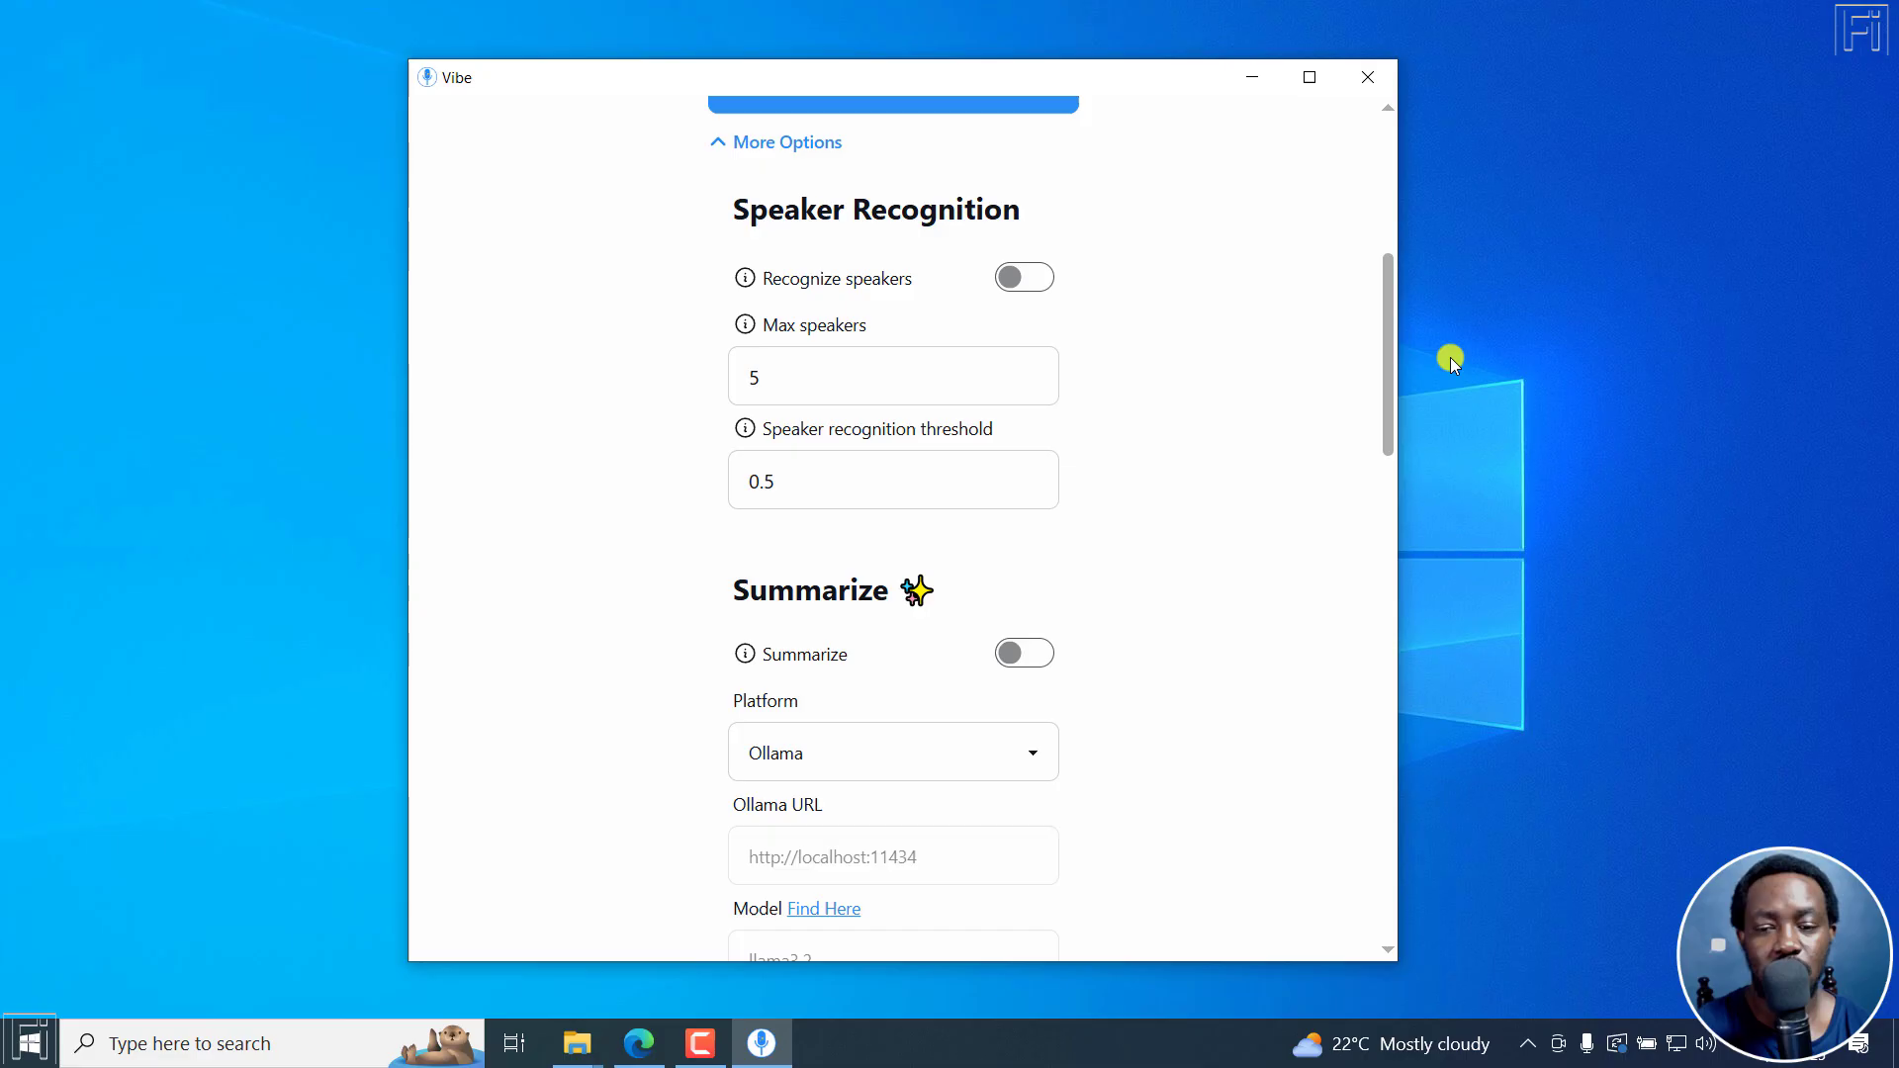
left_click_drag(1382, 311, 1390, 396)
left_click(1022, 400)
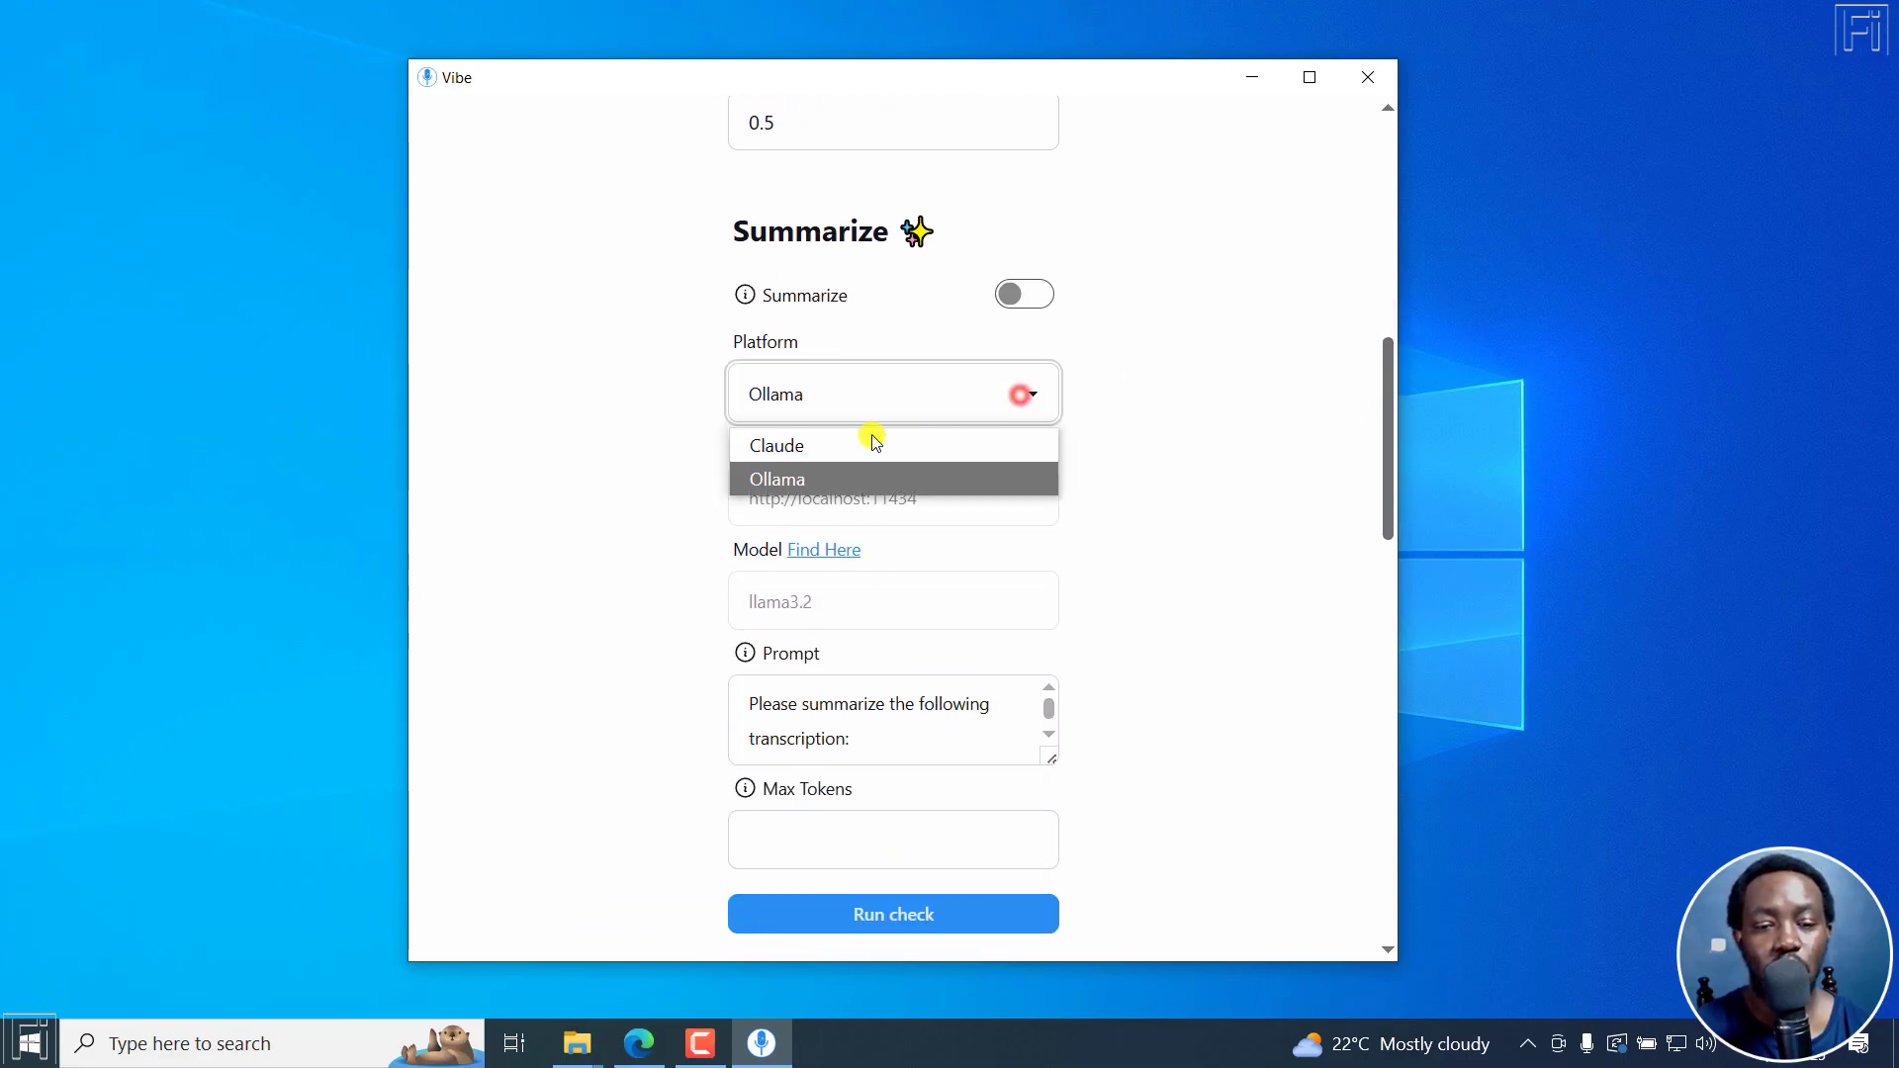
left_click(809, 450)
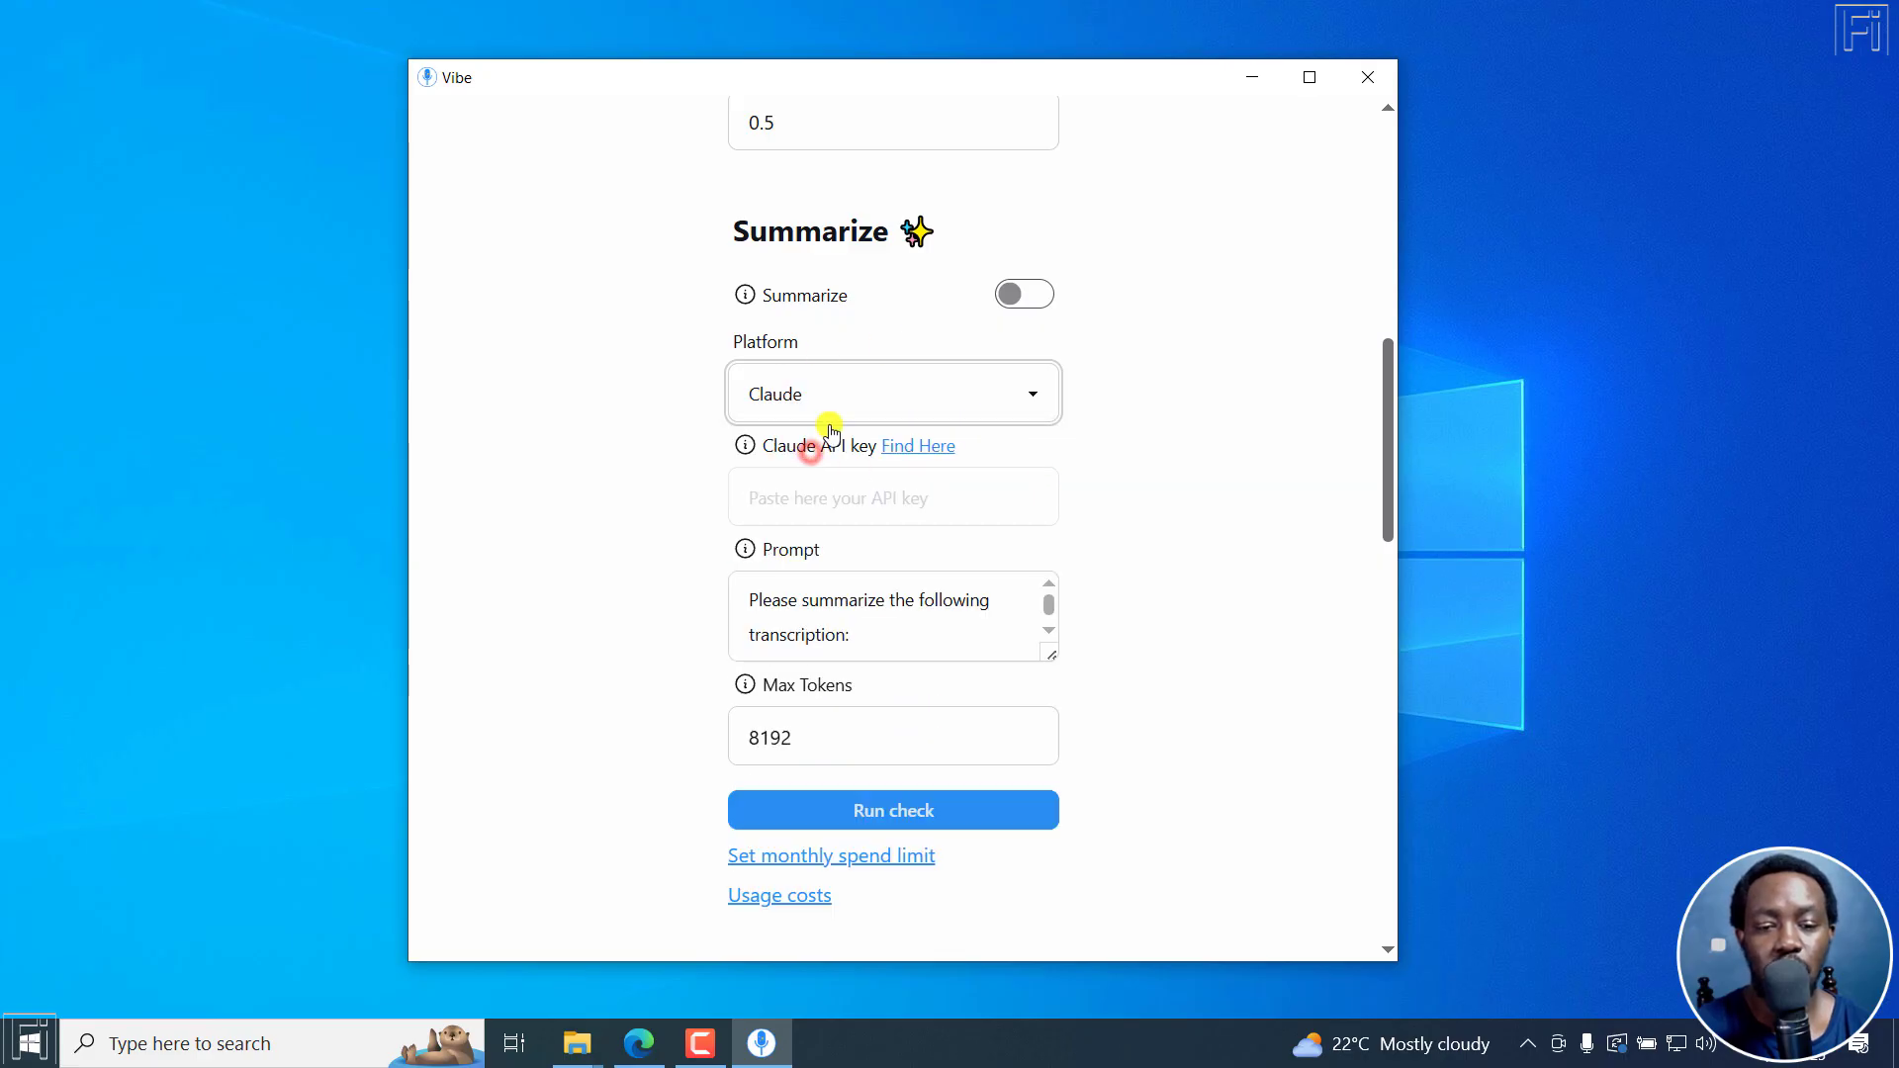
left_click(1008, 390)
left_click(800, 479)
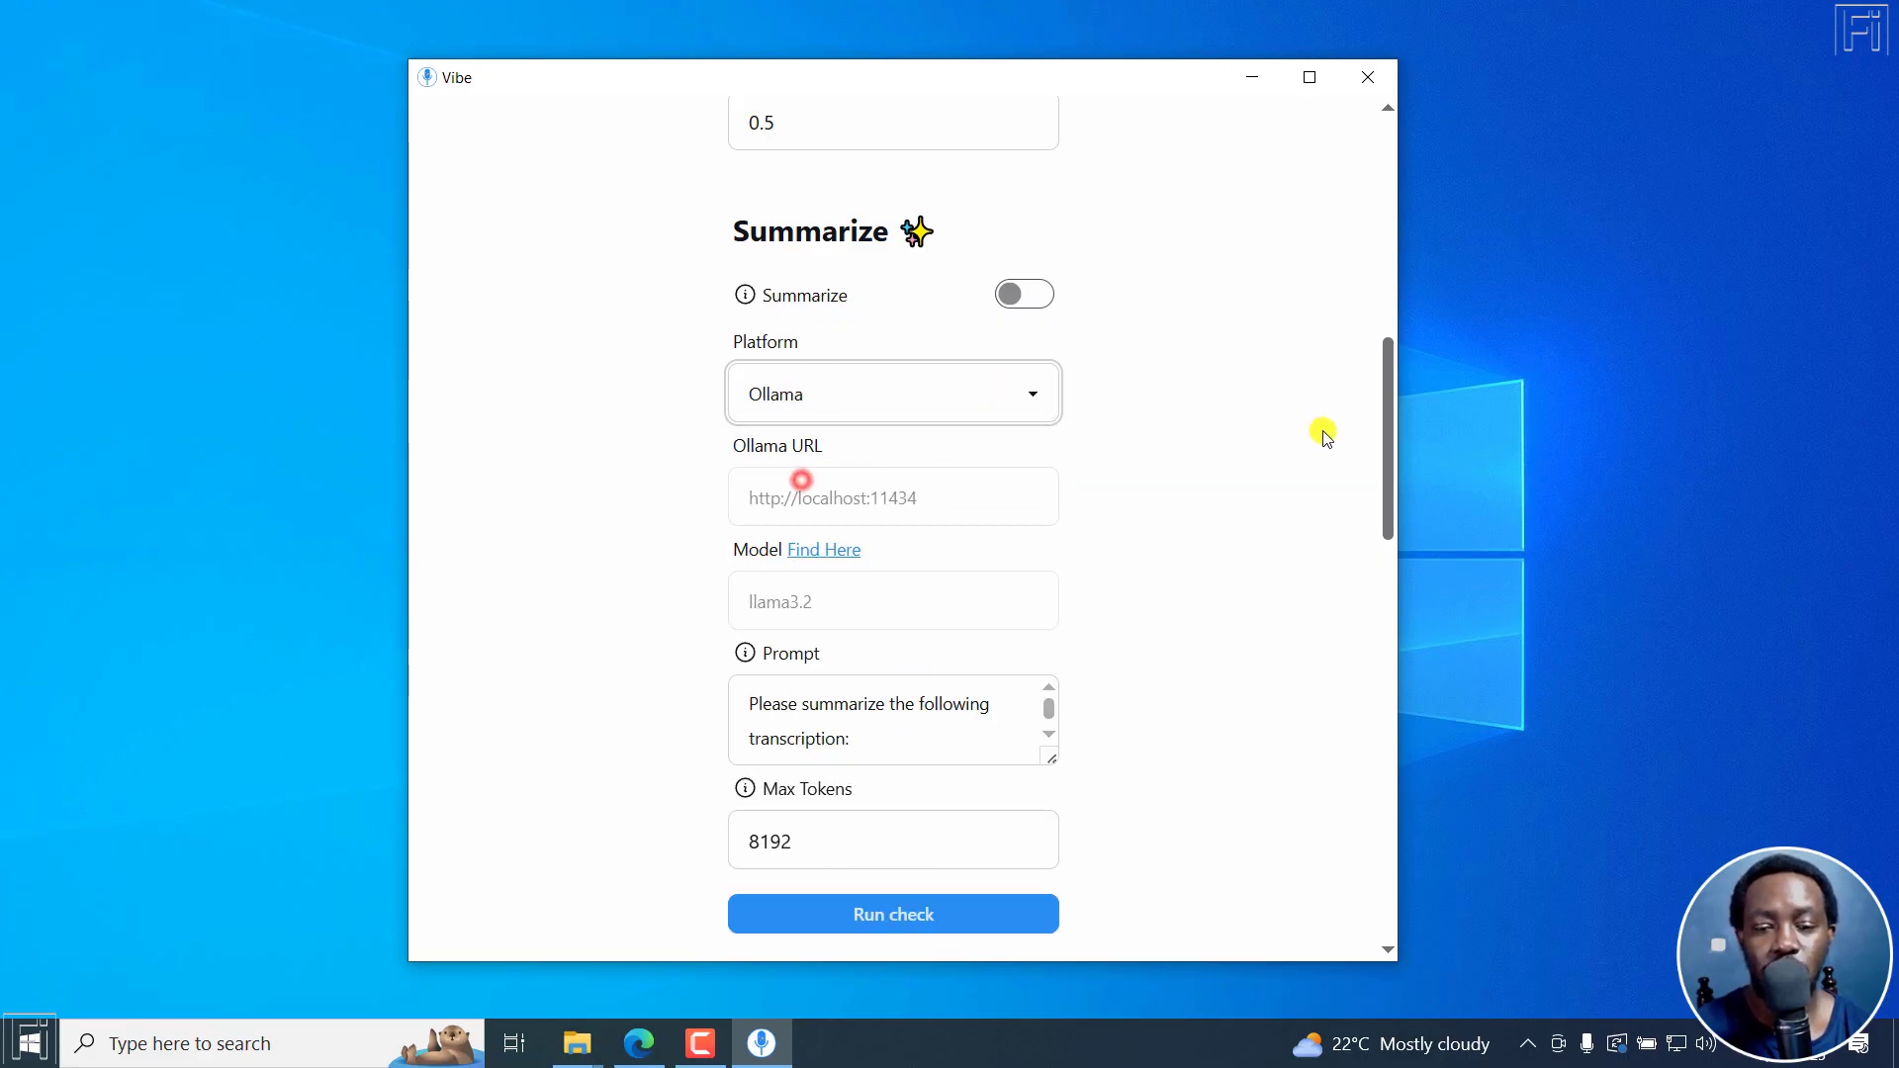
left_click_drag(1387, 369, 1399, 535)
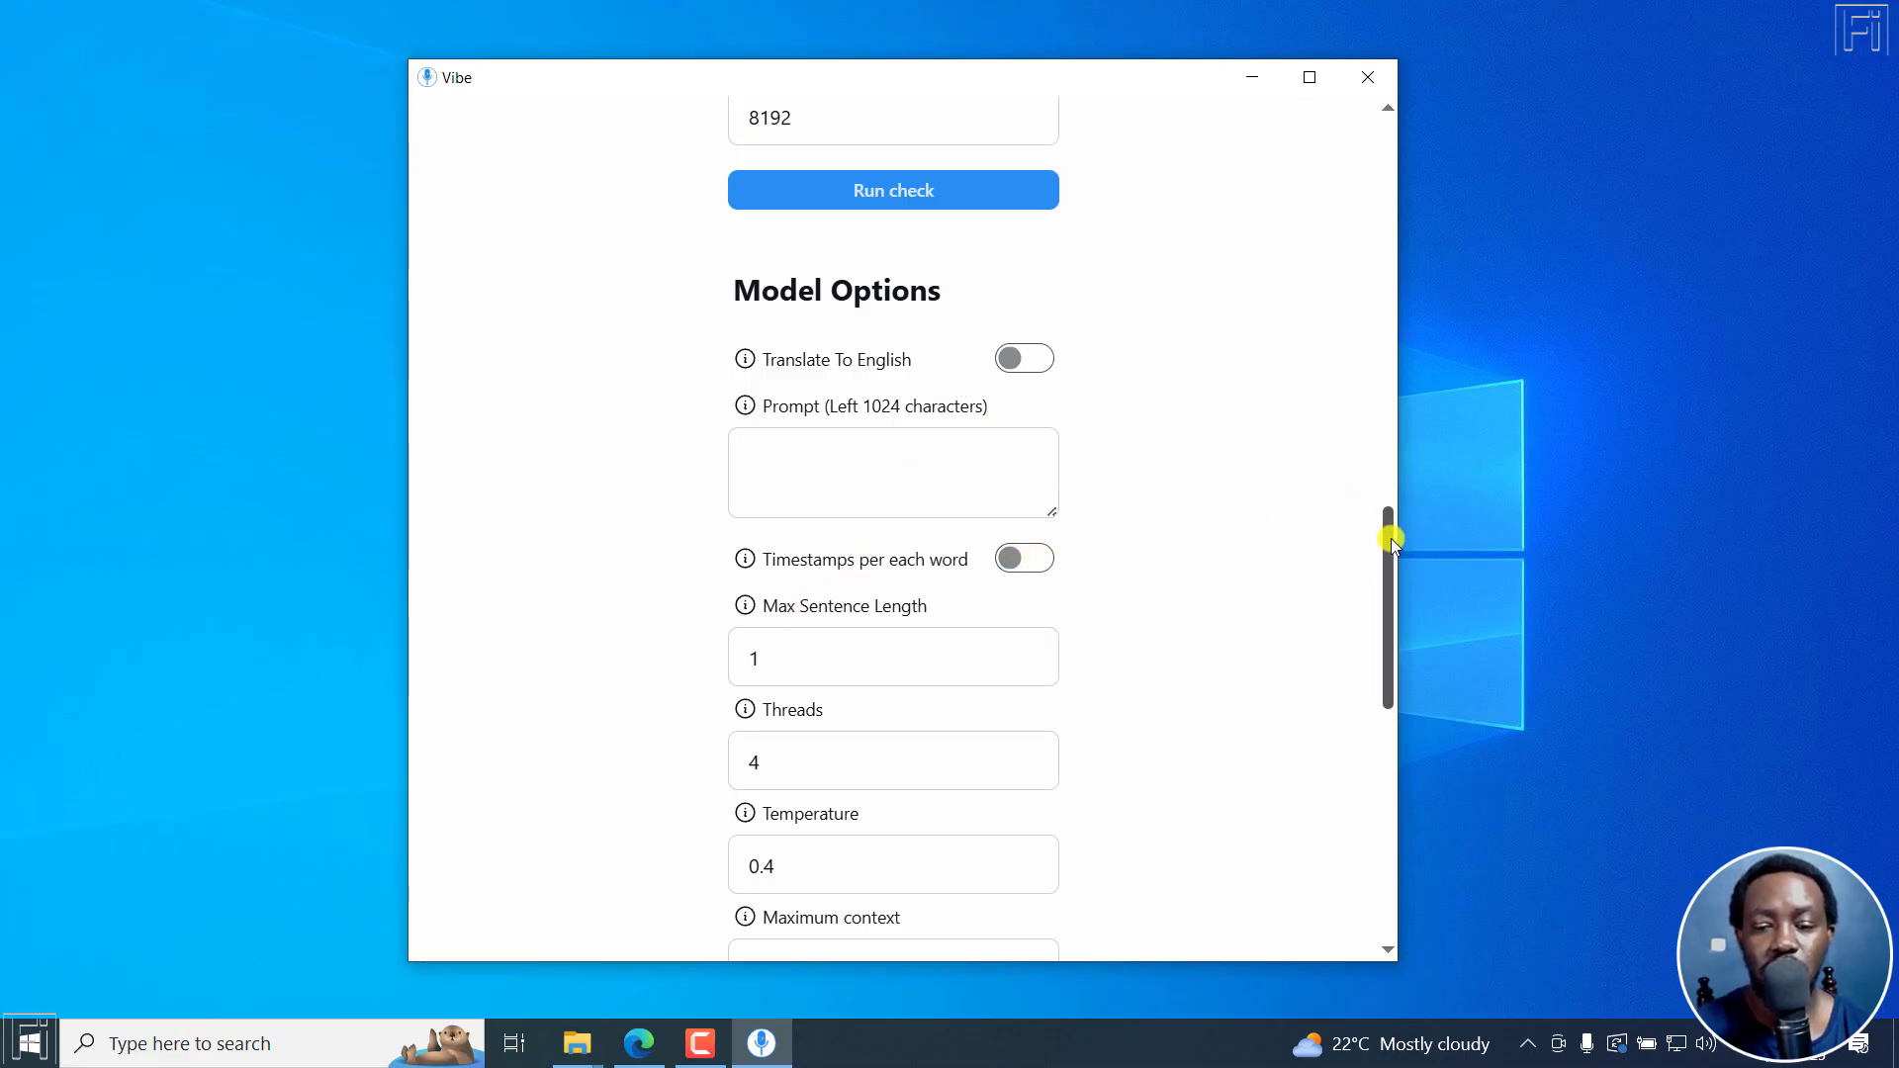
left_click_drag(1388, 543, 1388, 773)
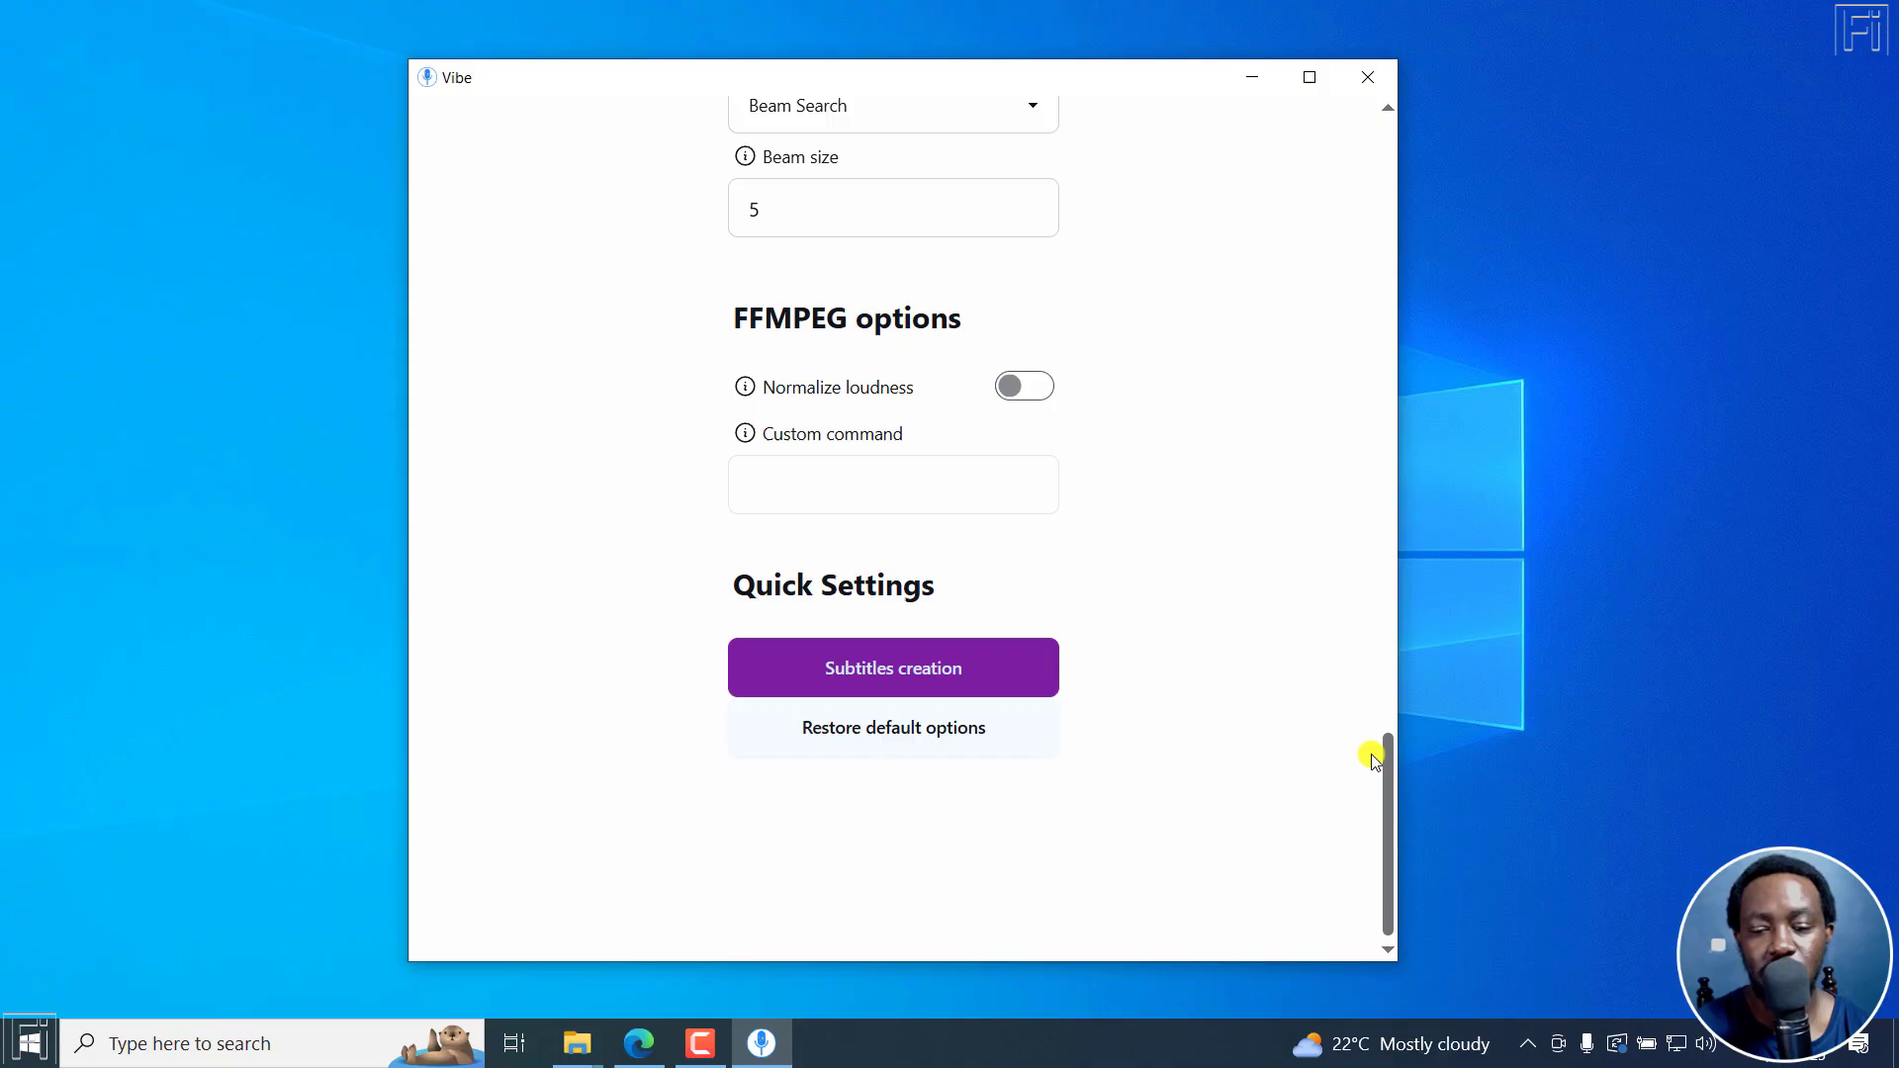
left_click_drag(1384, 802, 1373, 143)
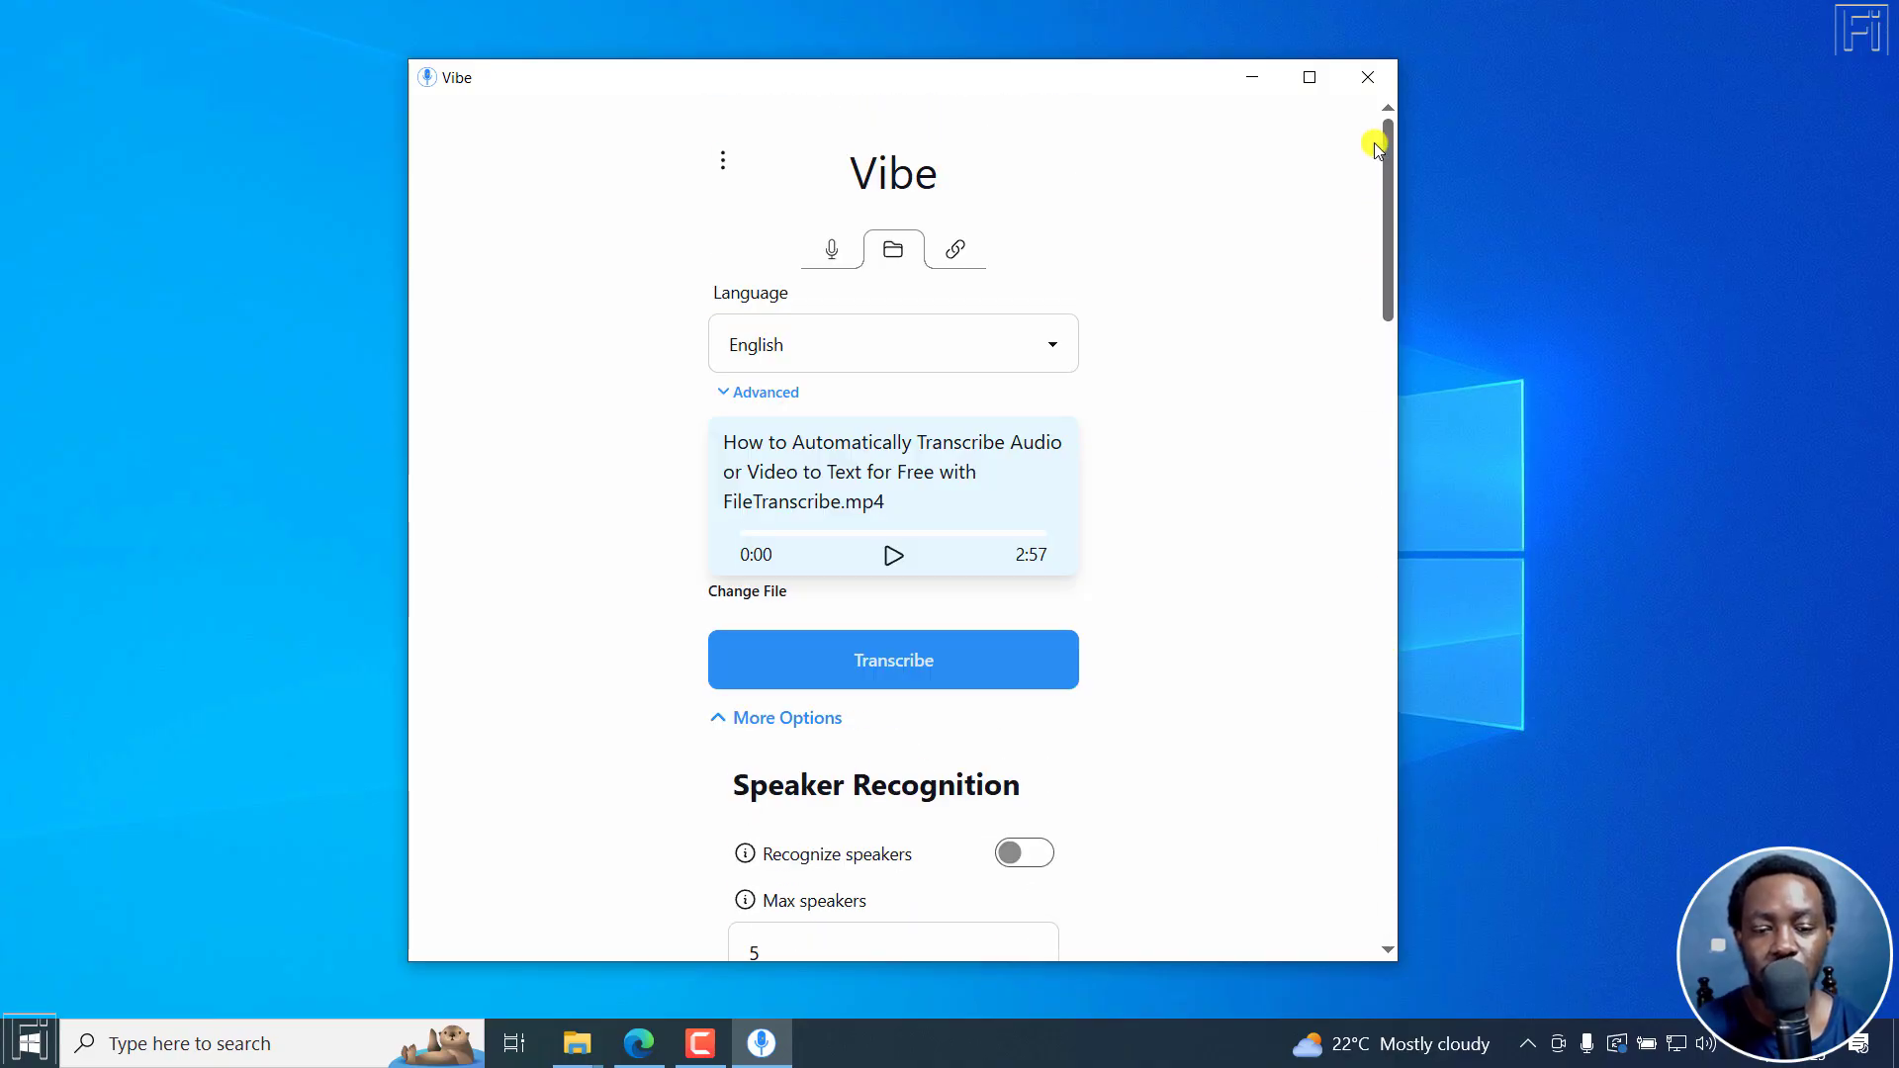
left_click(721, 717)
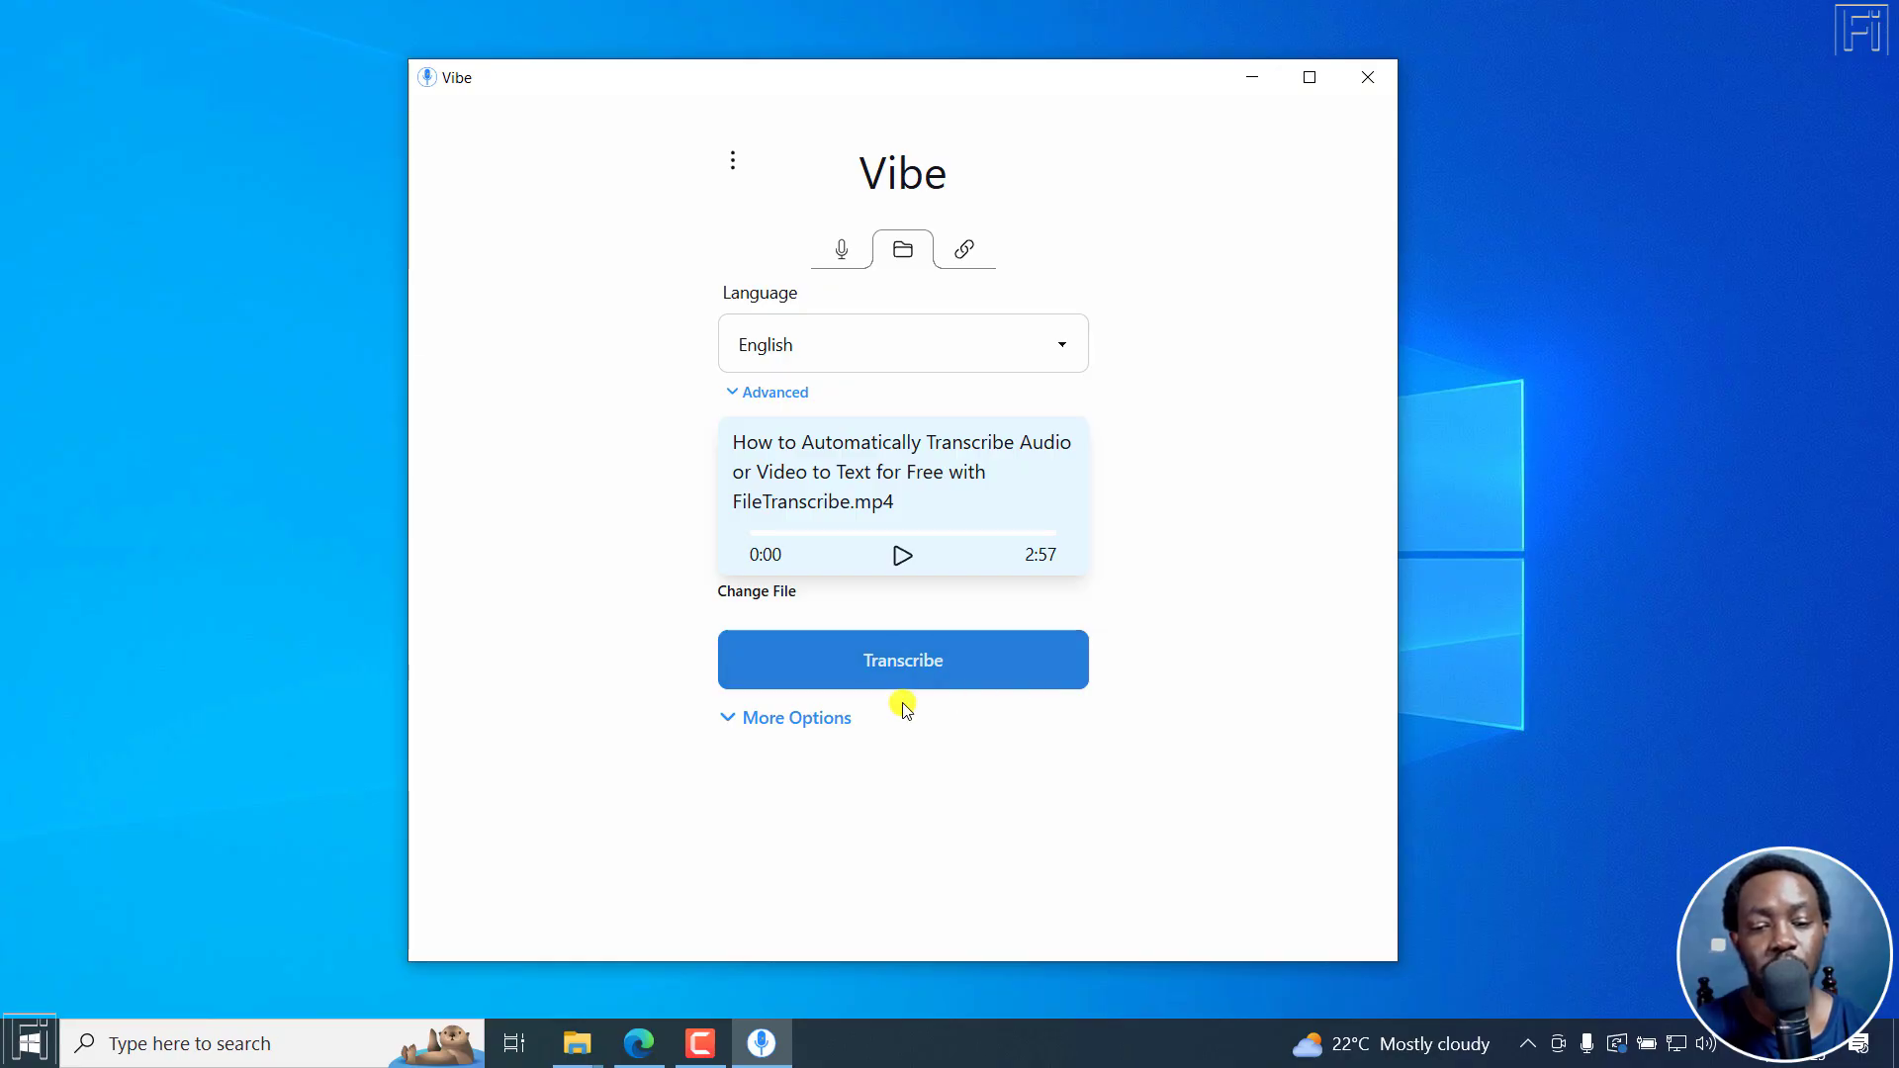
Step: Transcribe the loaded English video and set the transcript format to Text
left_click(918, 659)
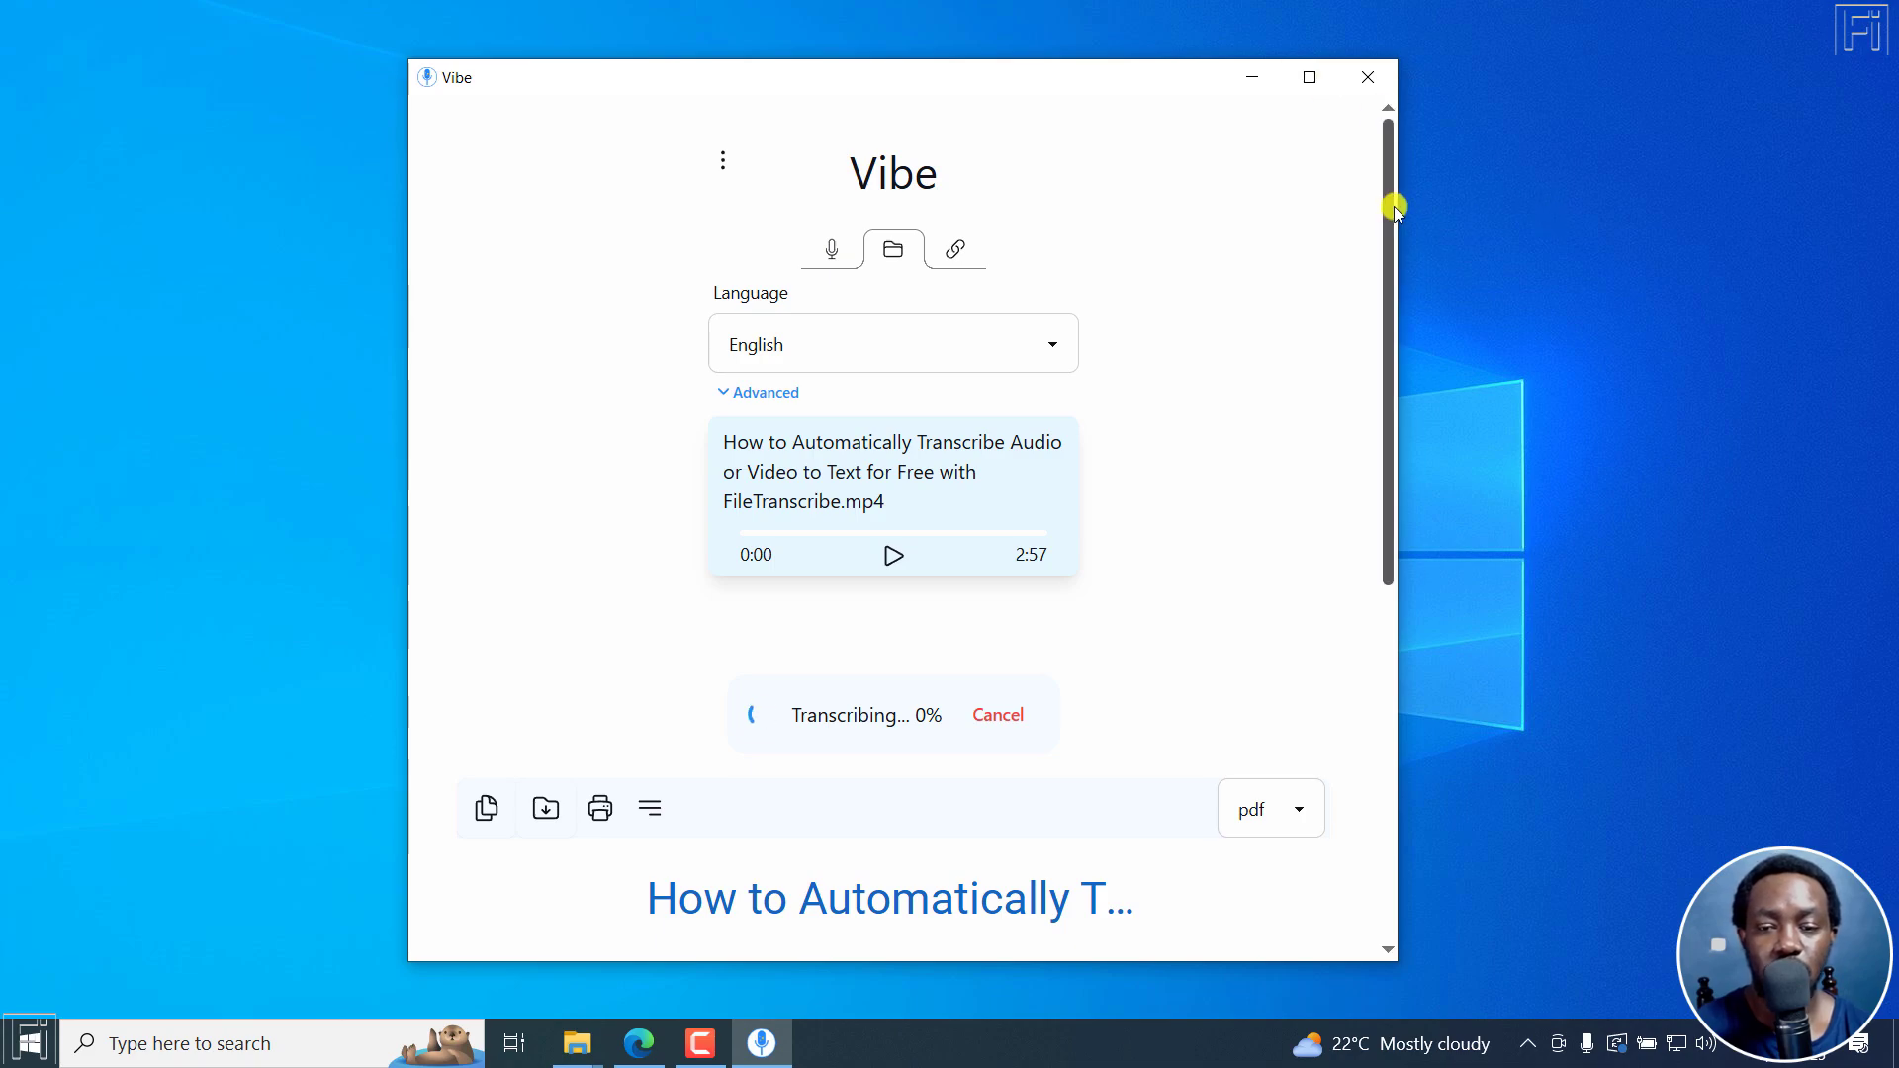
left_click_drag(1385, 223, 1395, 424)
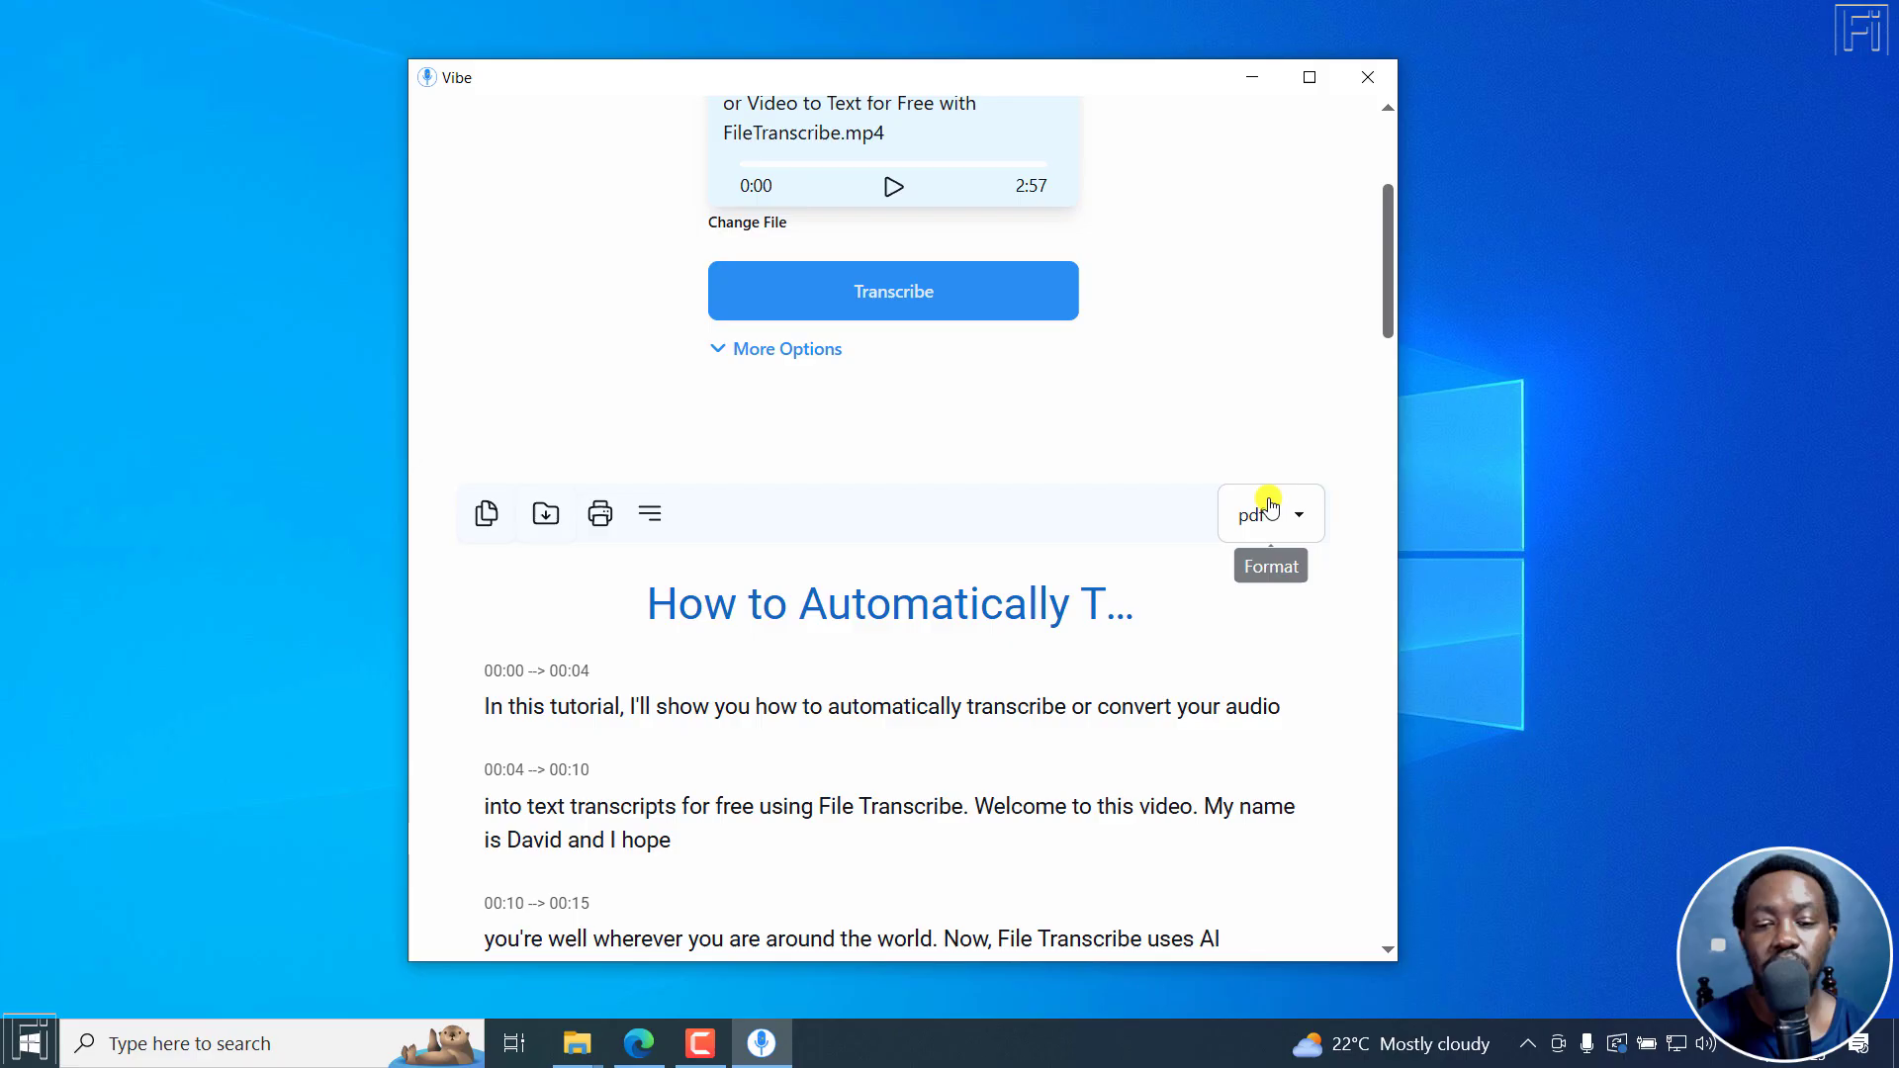
left_click(1302, 514)
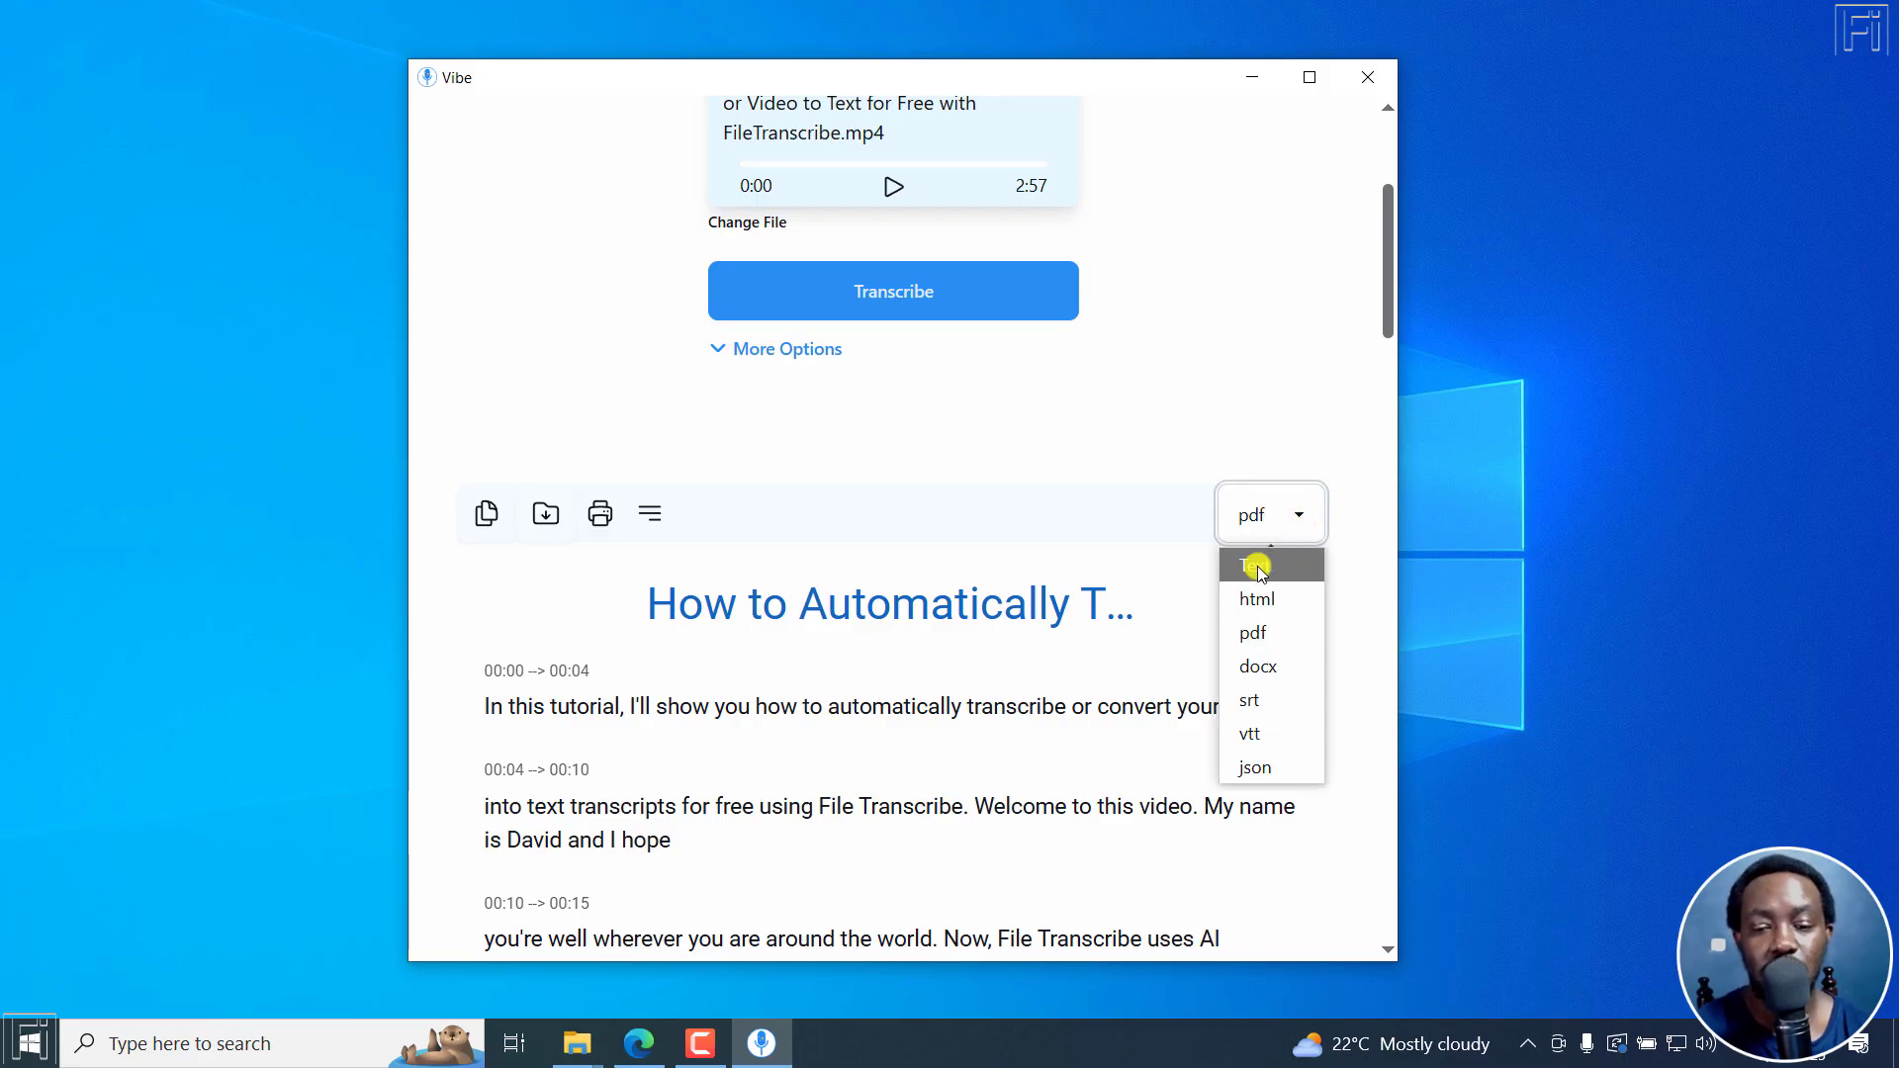
left_click(1255, 567)
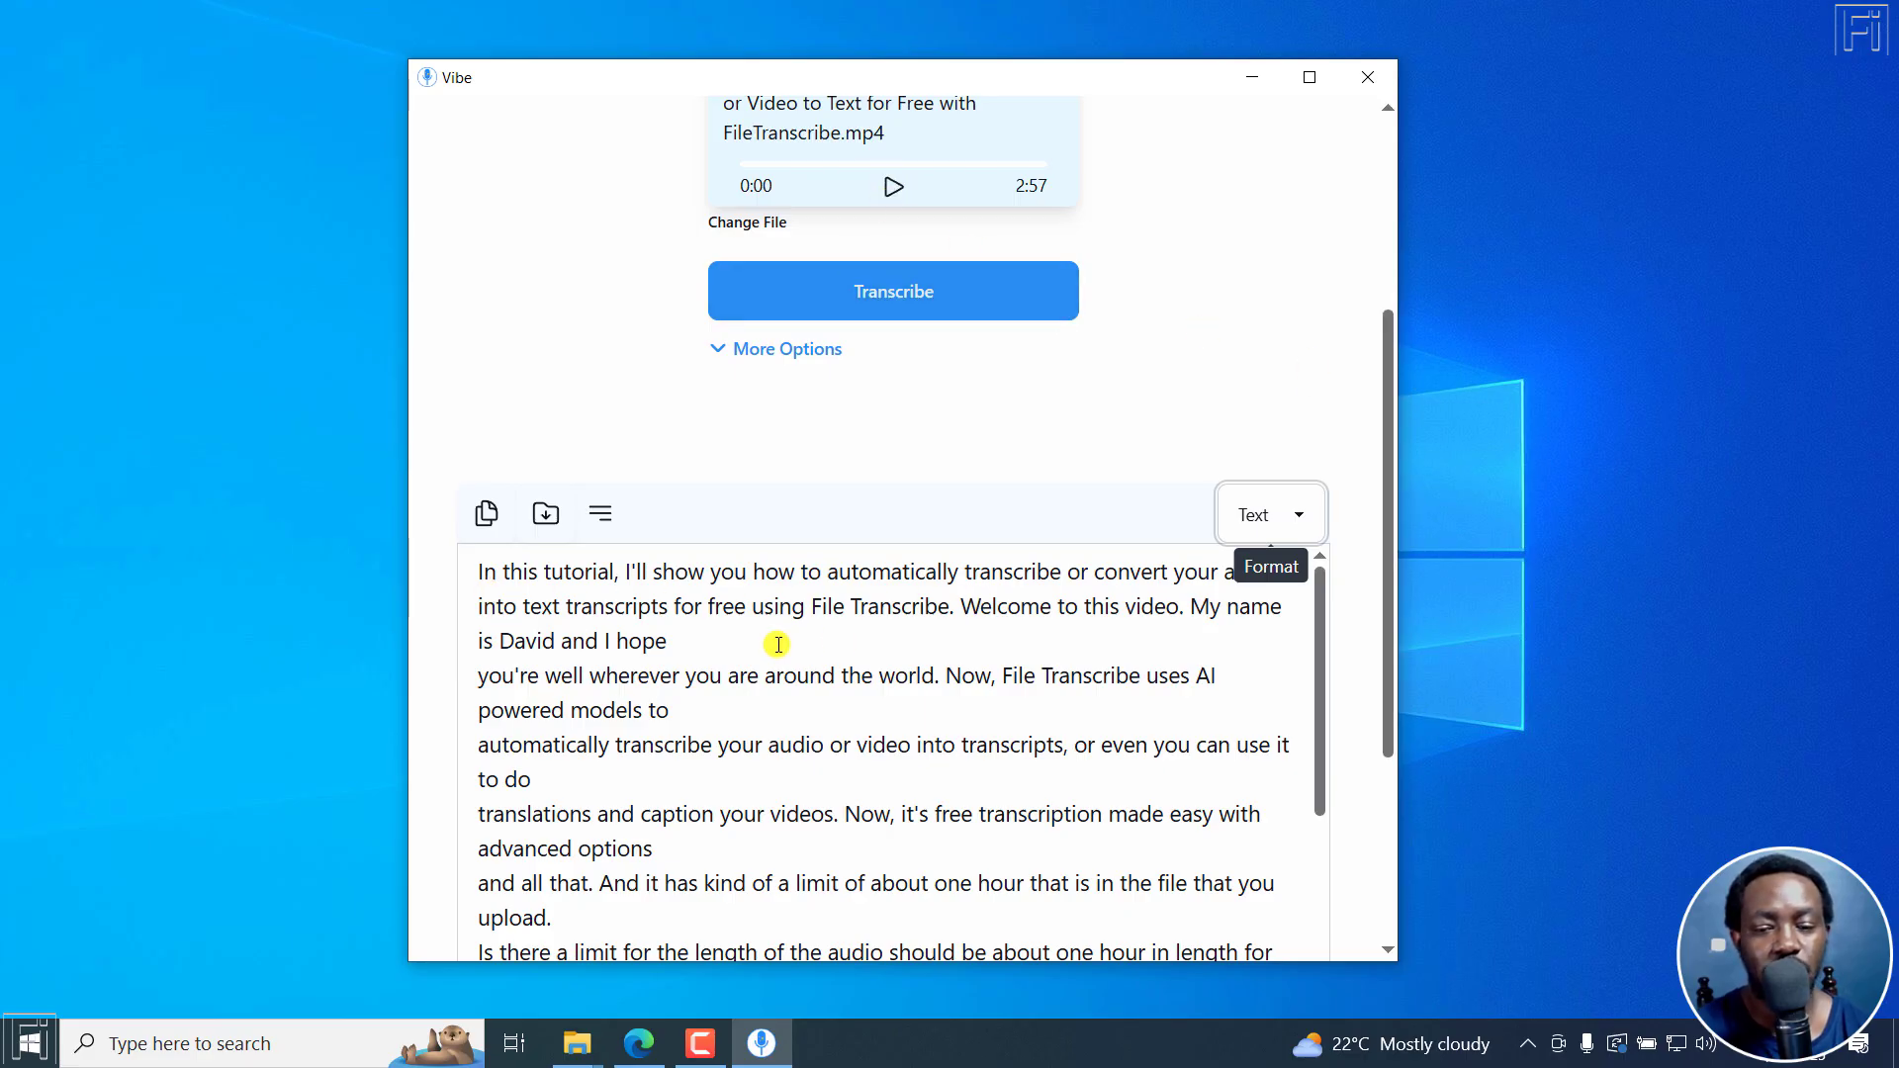
Step: Play the opening seconds of the video and read through the text transcript to check its accuracy
left_click(892, 187)
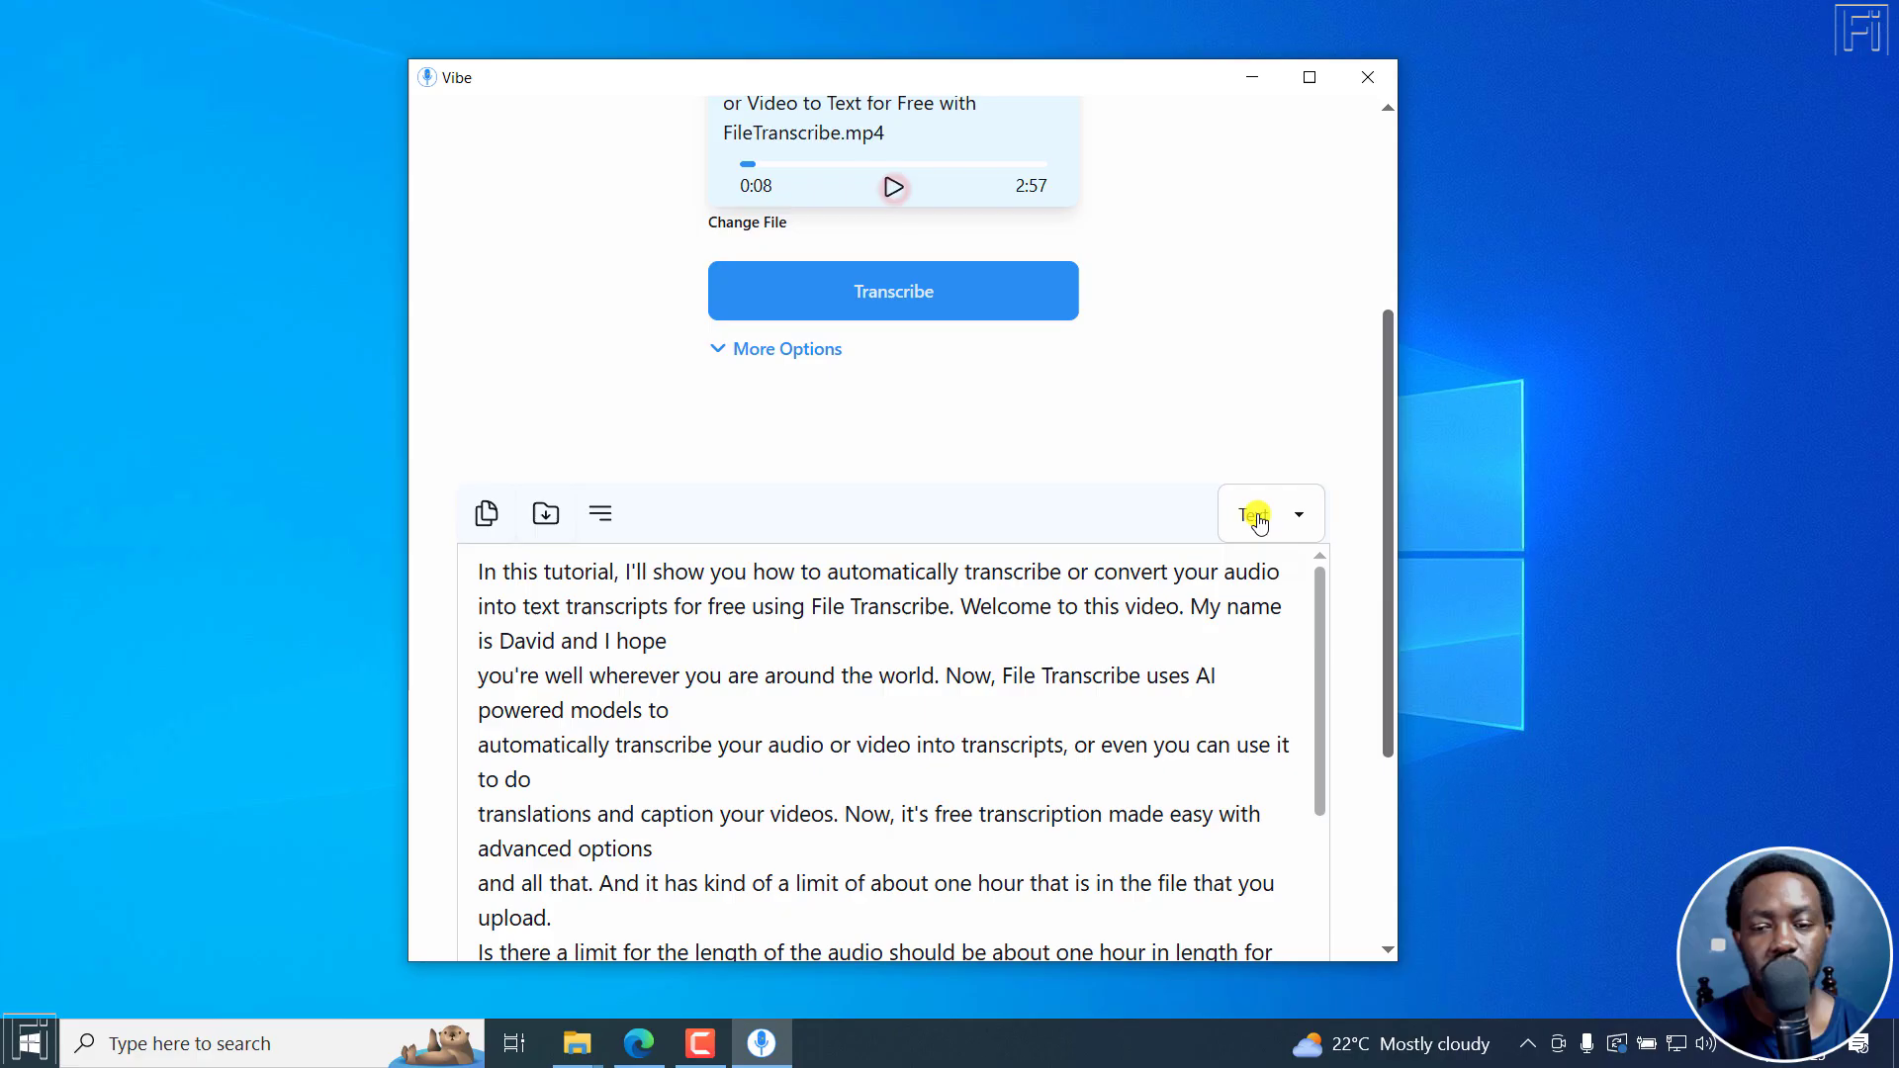
left_click_drag(1320, 595, 1322, 899)
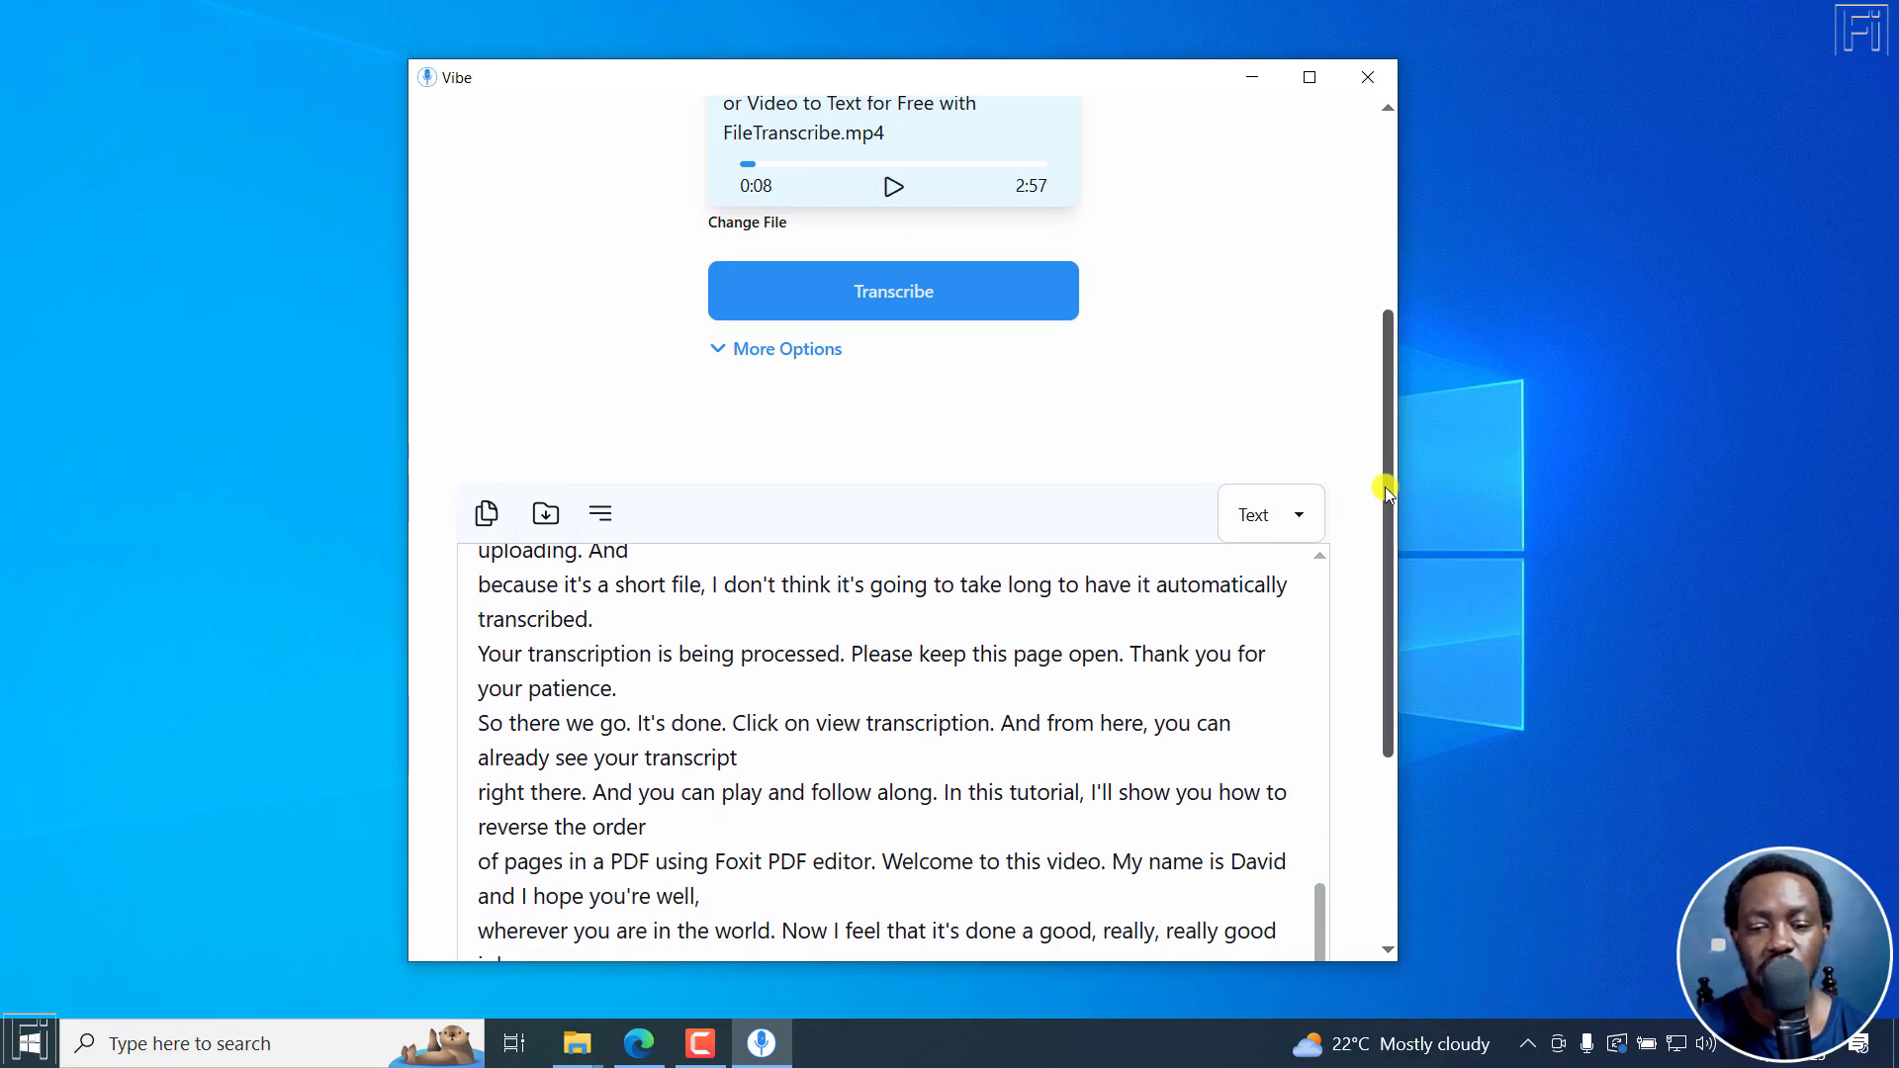
left_click_drag(1382, 488, 1382, 751)
left_click_drag(1316, 619, 1333, 195)
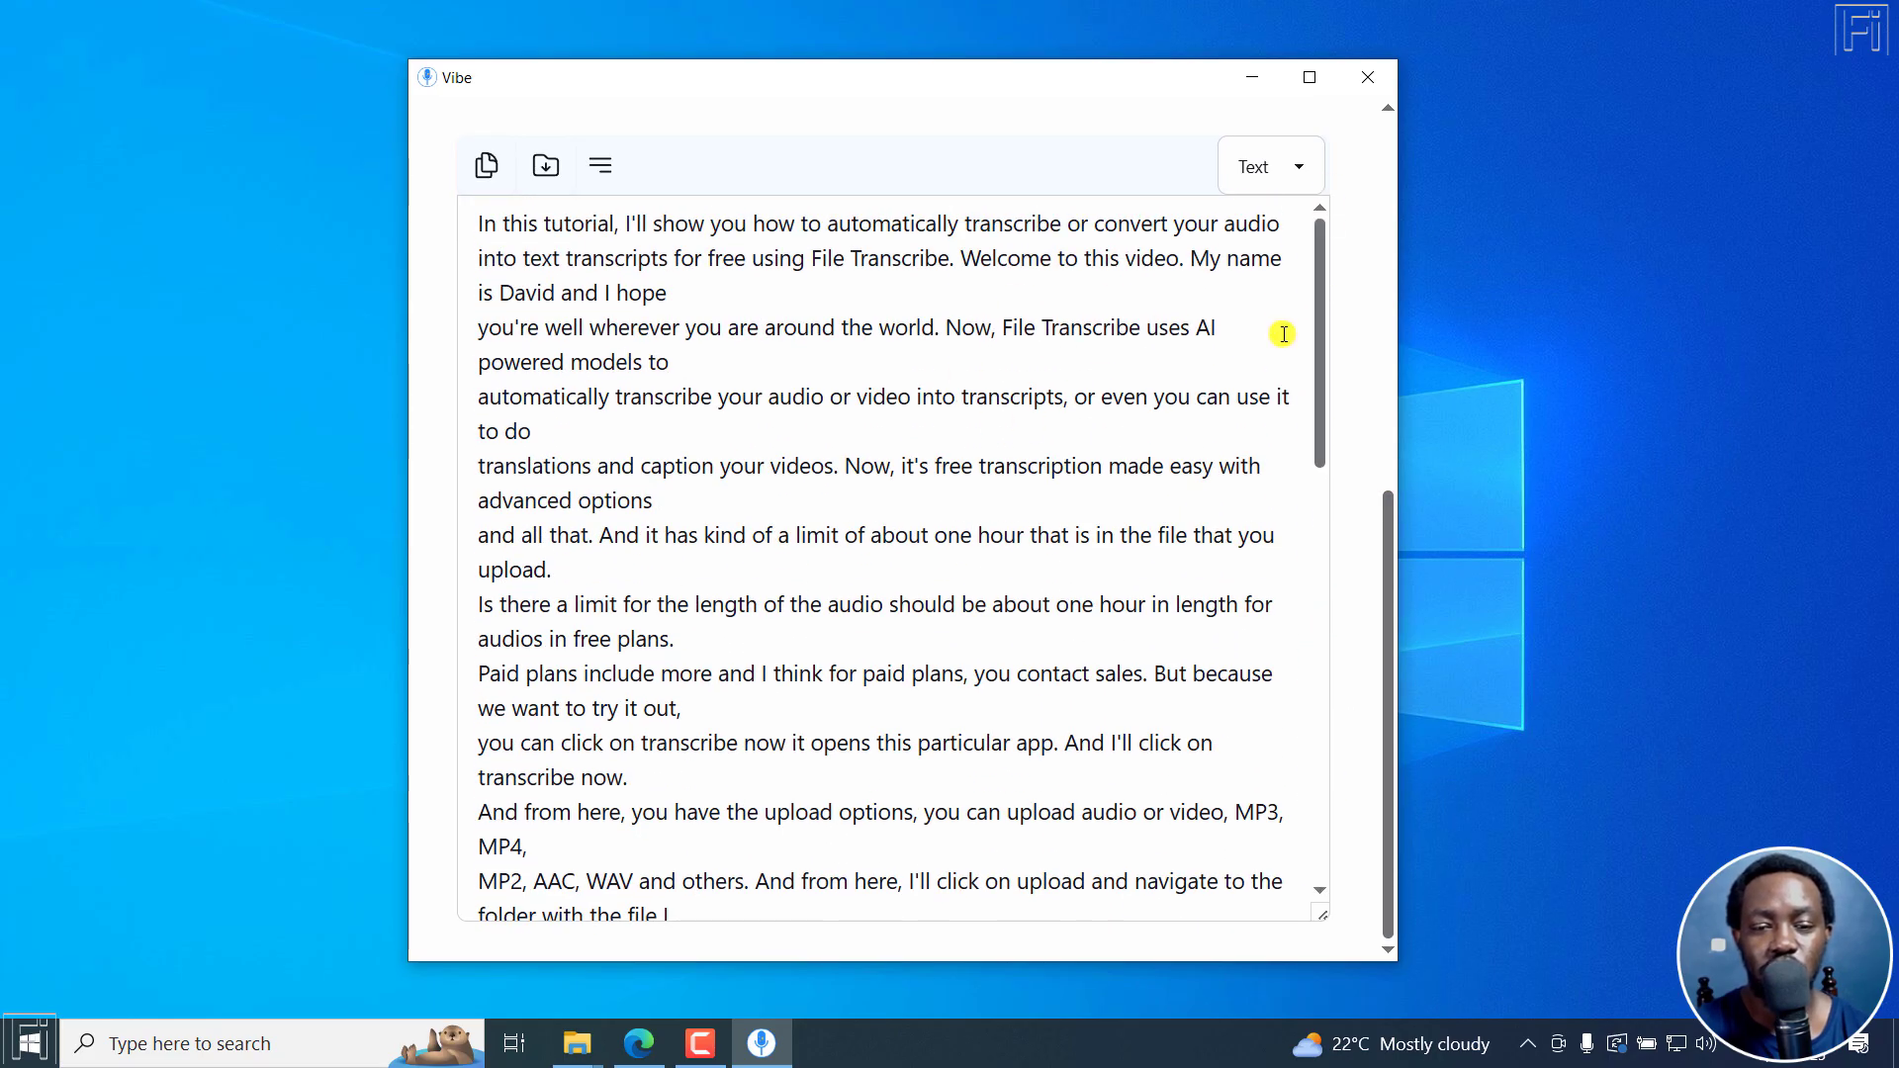
left_click_drag(1392, 591, 1386, 282)
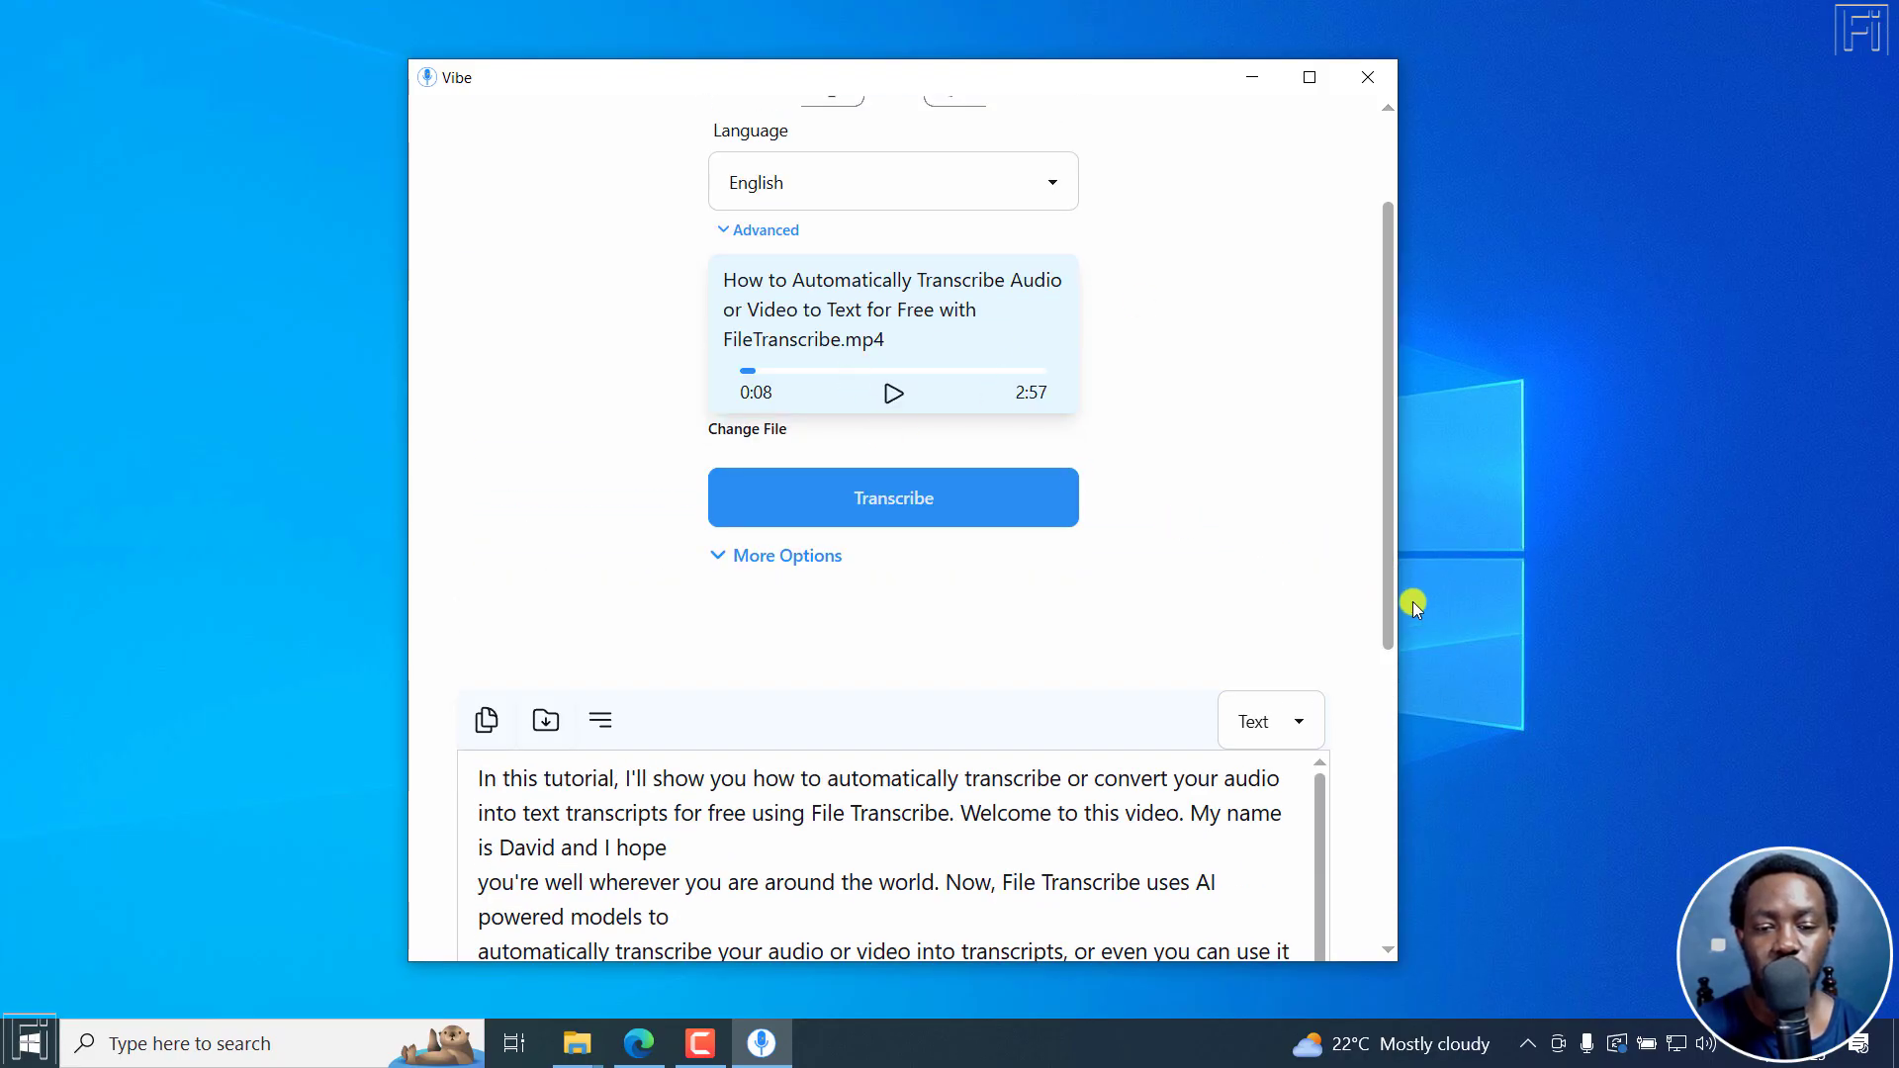
Step: Save the plain-text transcript to the Downloads folder as a .txt file under the suggested name
left_click_drag(1383, 577, 1384, 725)
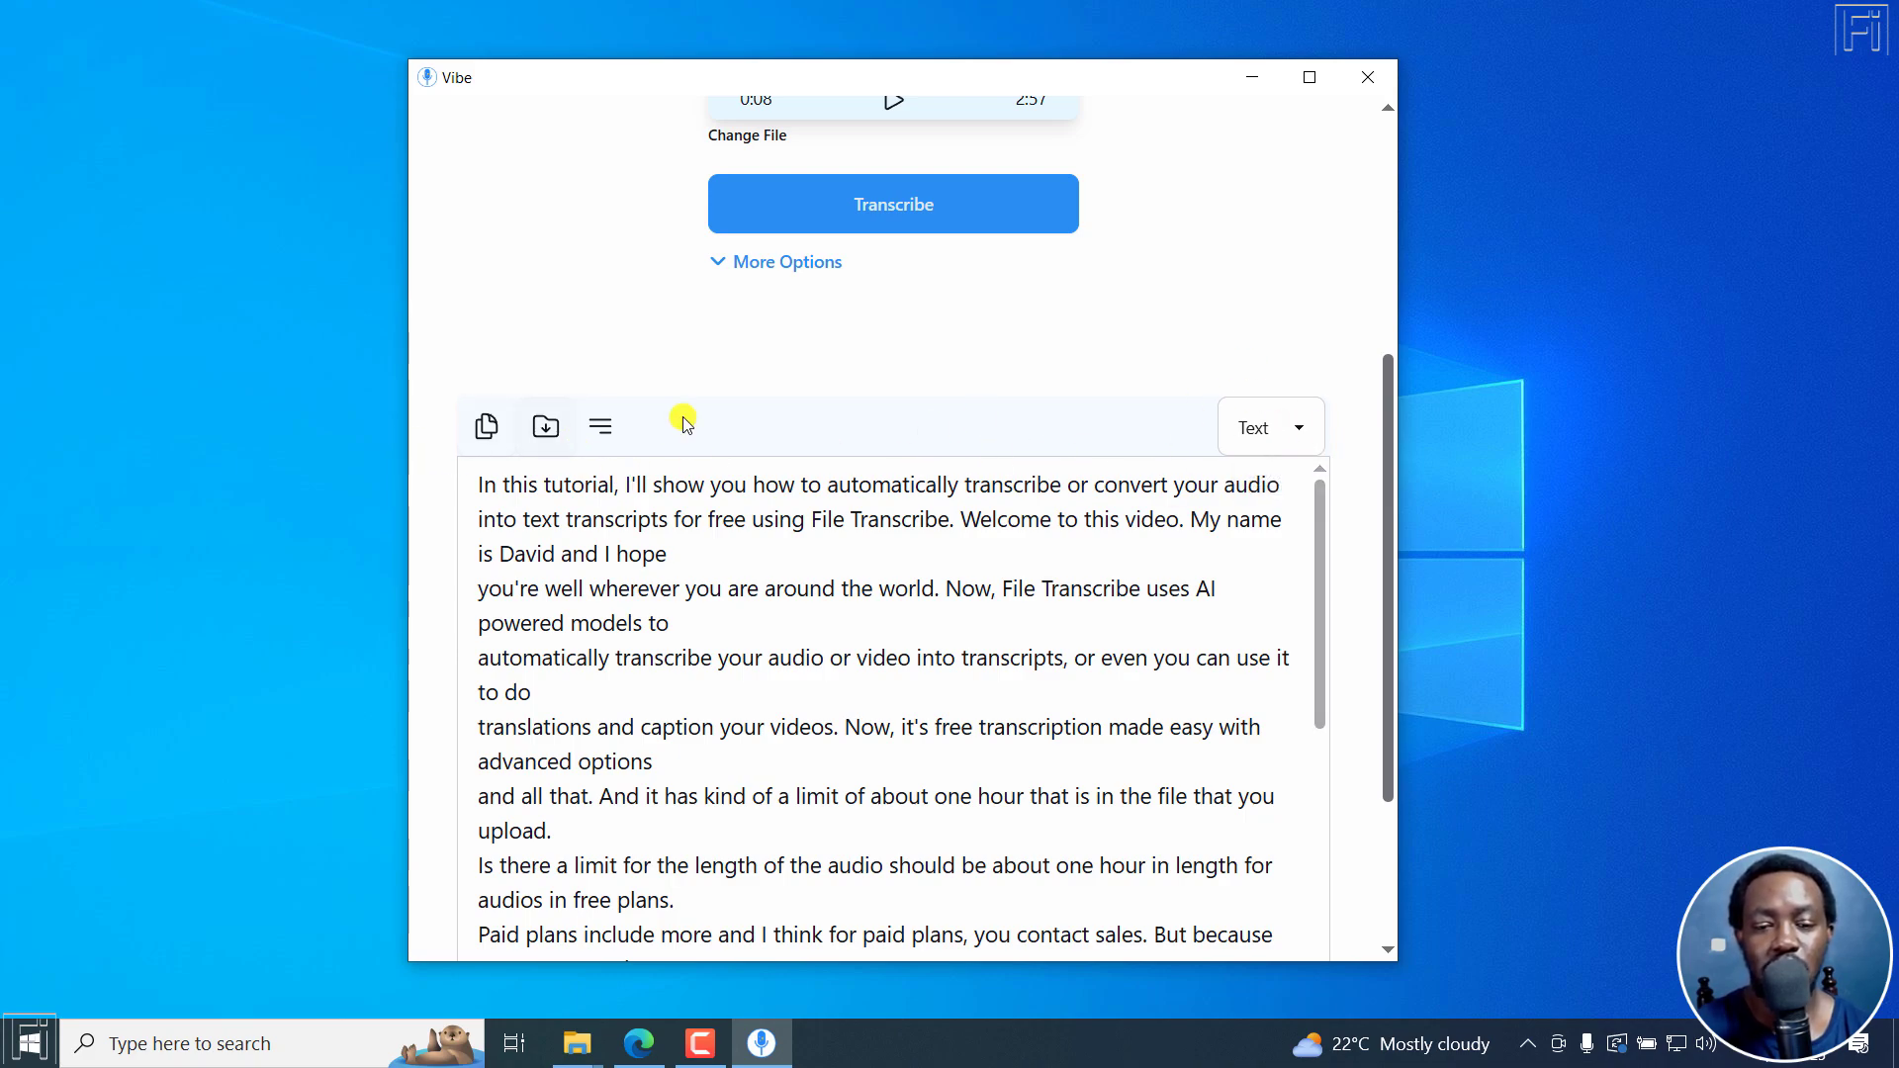
left_click(545, 433)
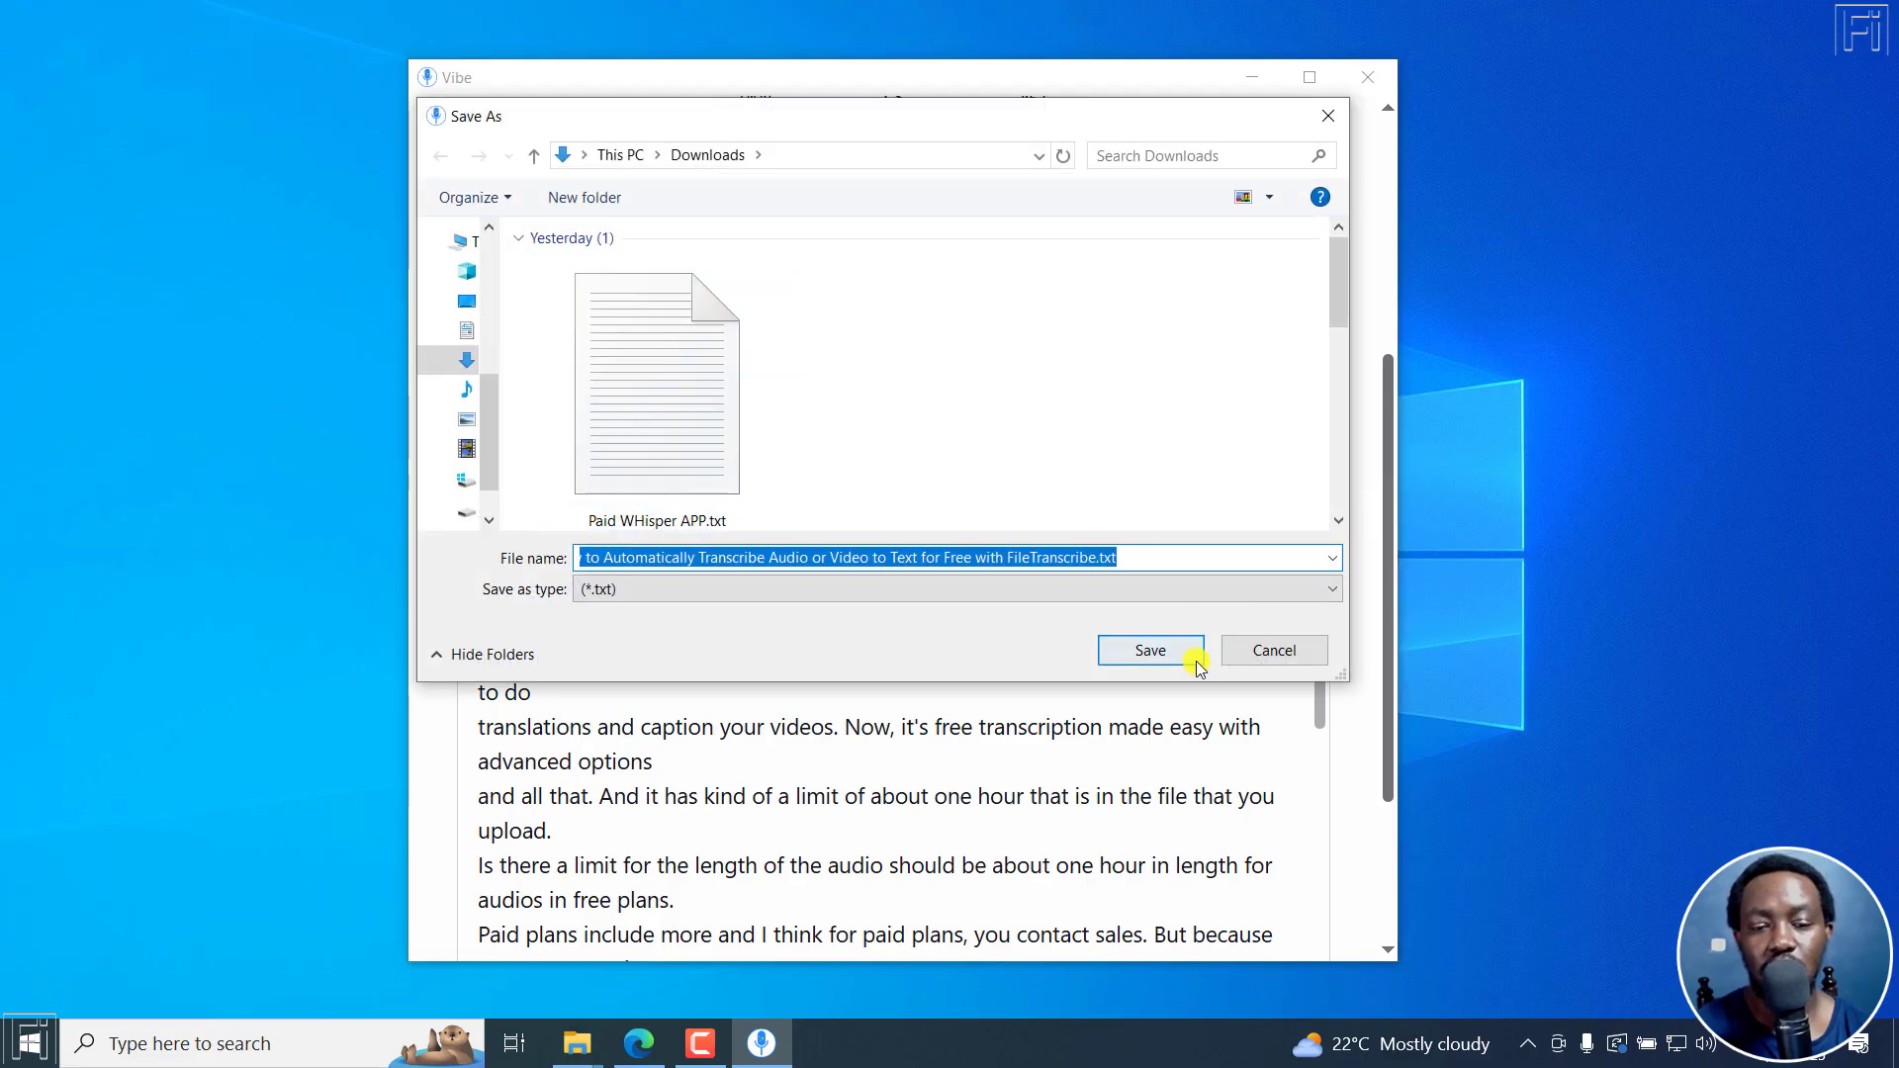
left_click(1151, 650)
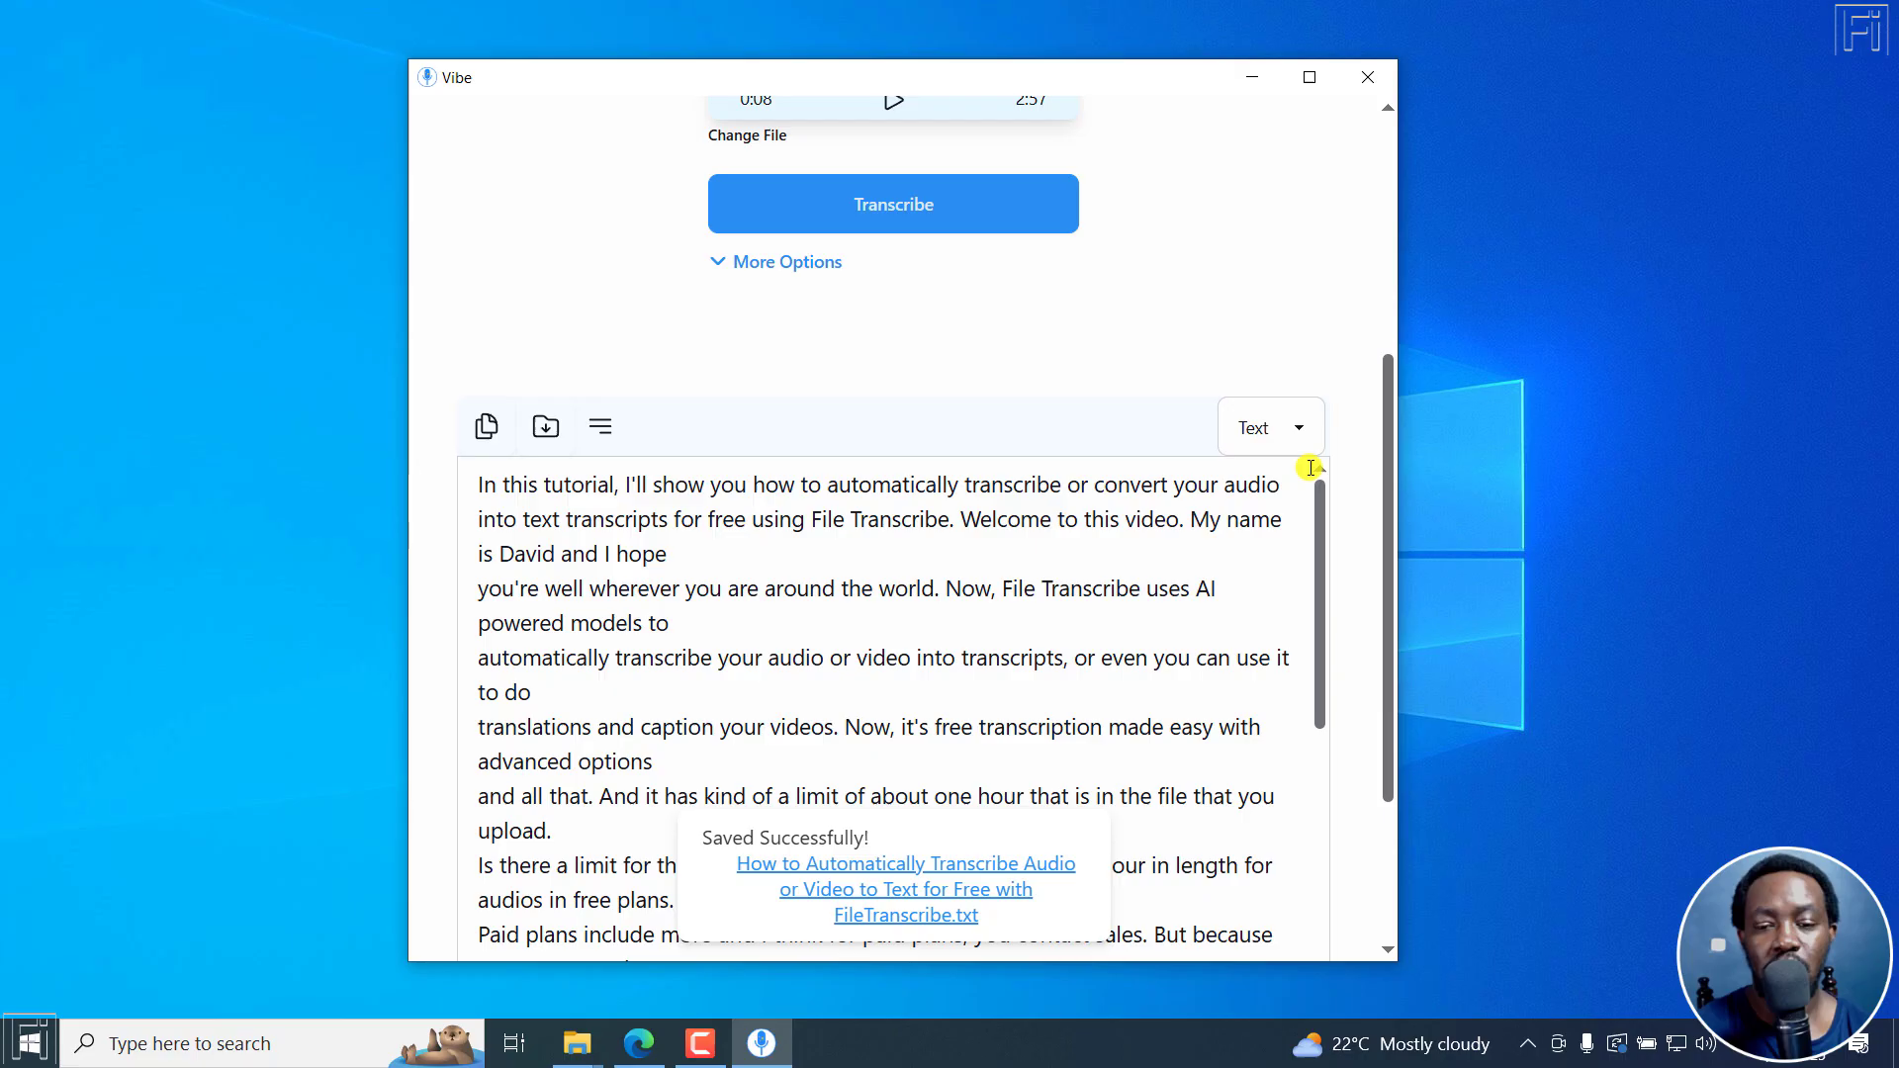
Step: Change the transcript format to srt and save it to the Downloads folder under the suggested name
left_click(1304, 433)
left_click(1256, 613)
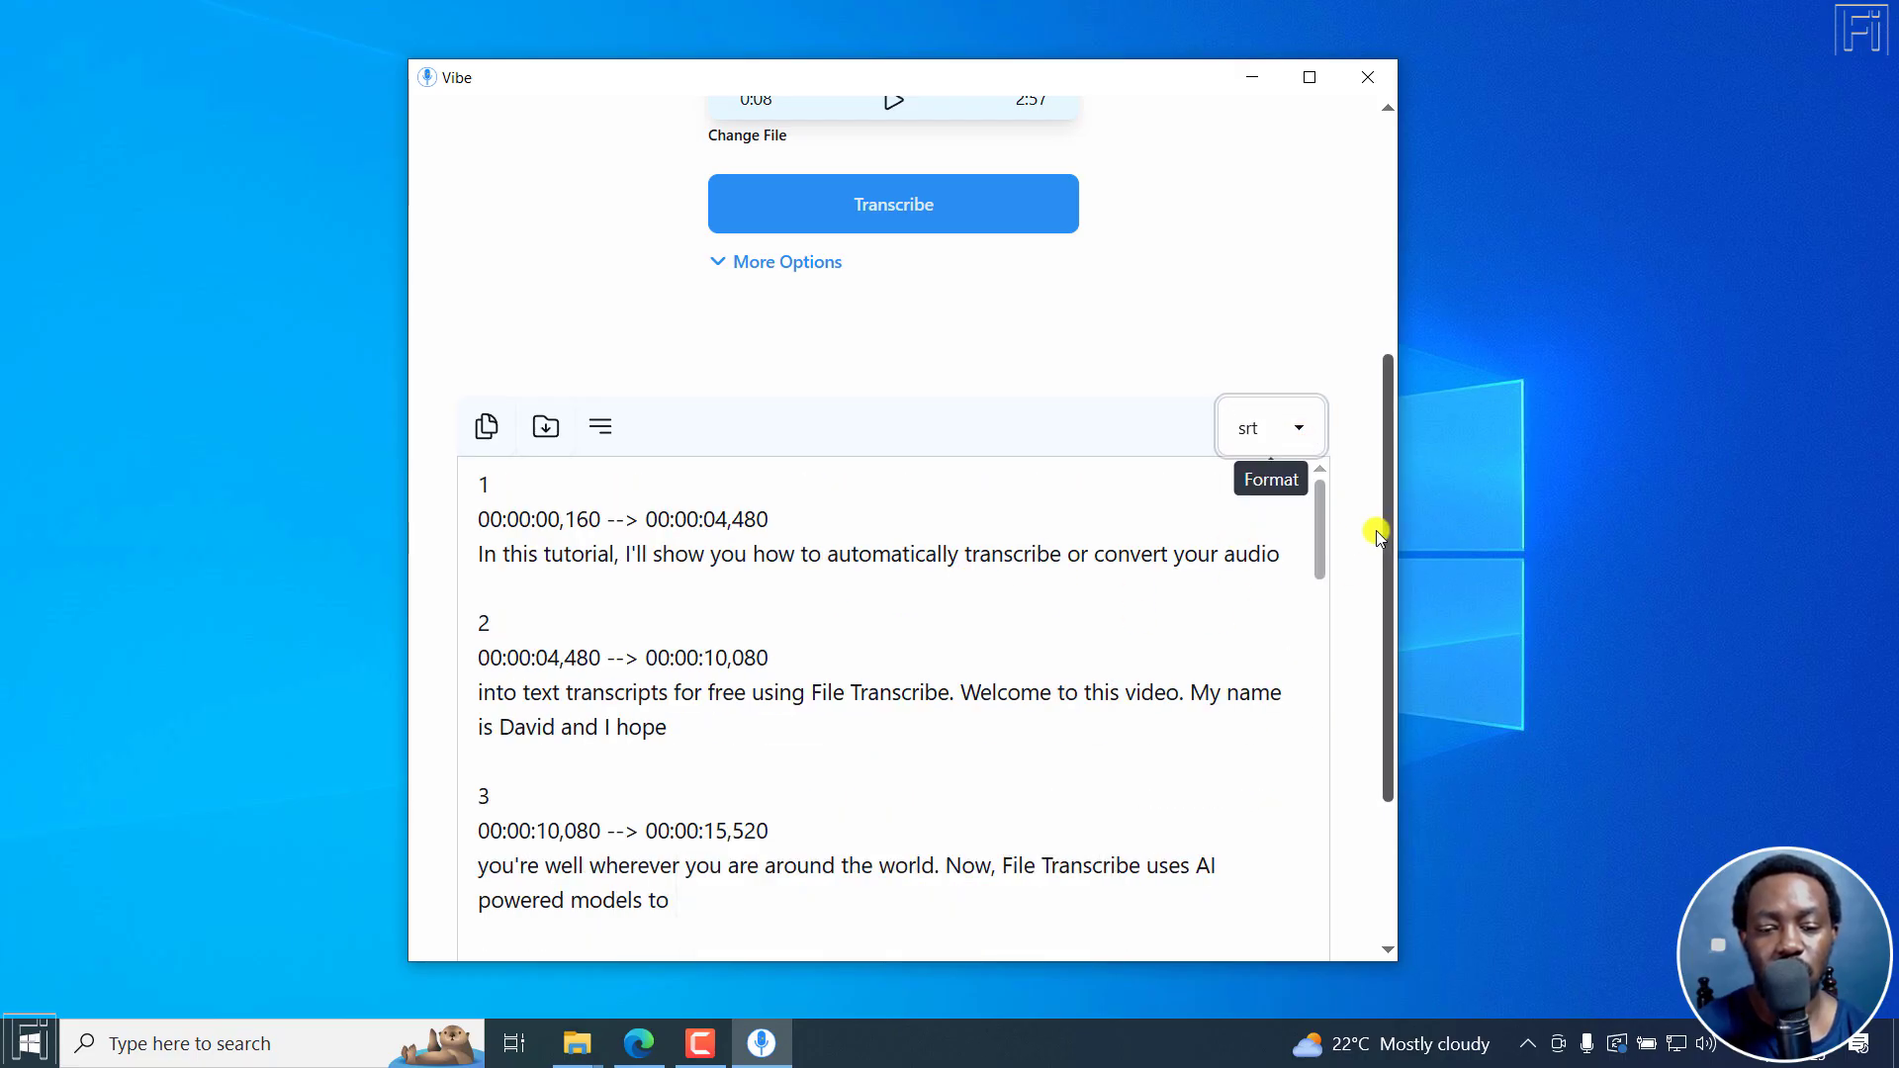
left_click(544, 429)
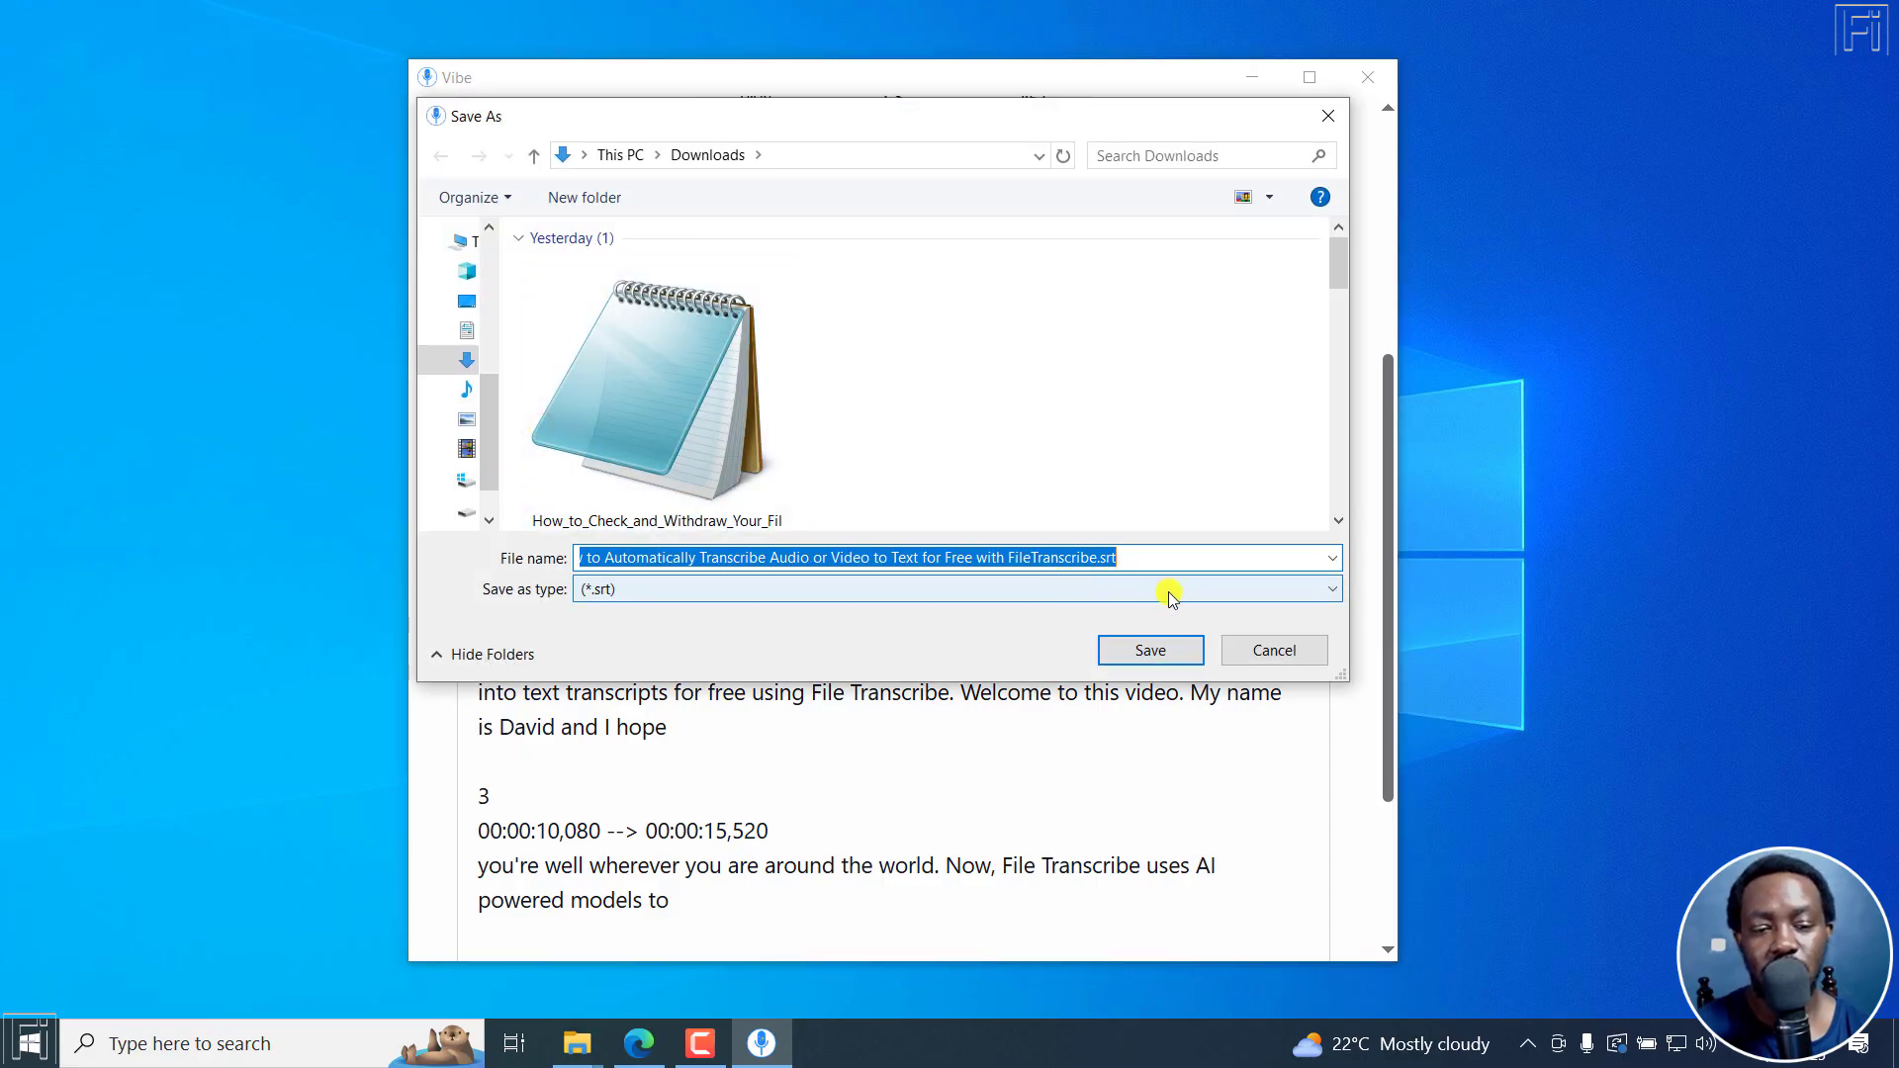
left_click(1152, 650)
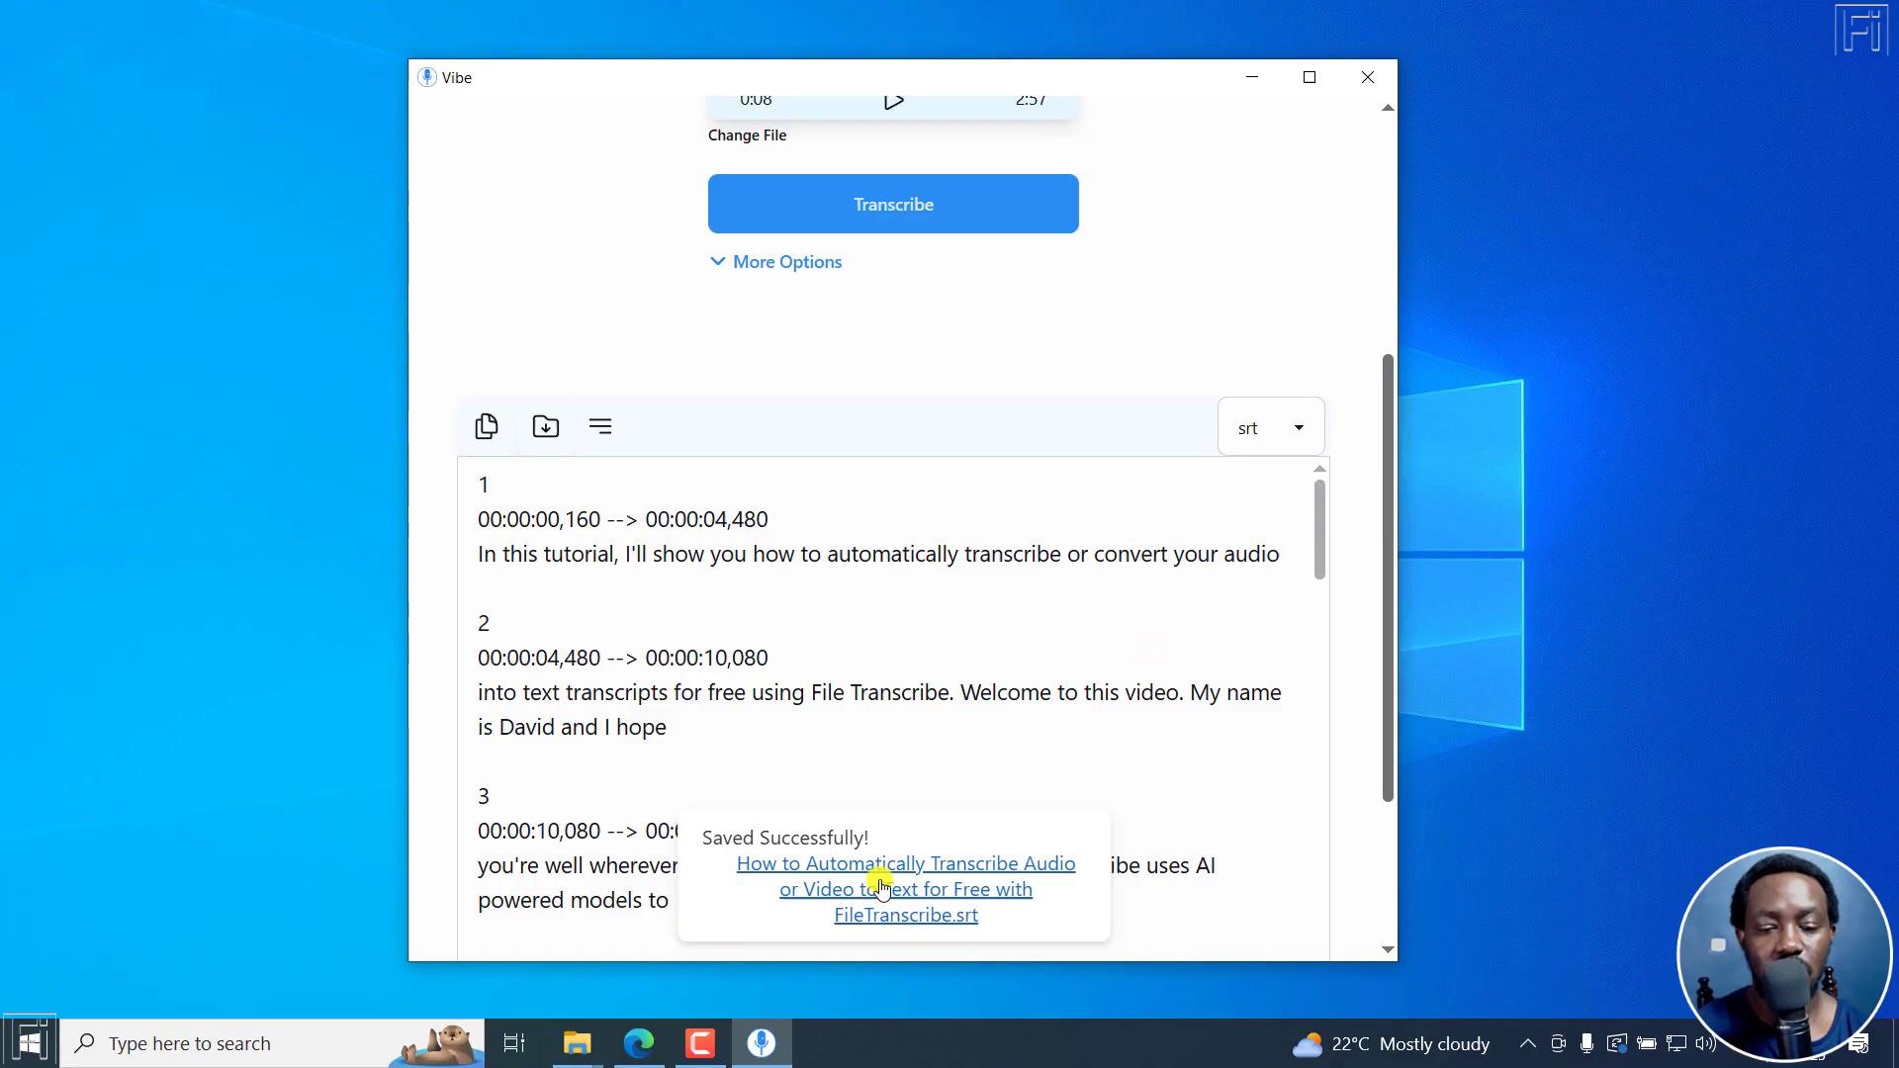
Step: Open the saved .srt and .txt transcripts from the Downloads folder to check their contents, and close all their windows
left_click(880, 885)
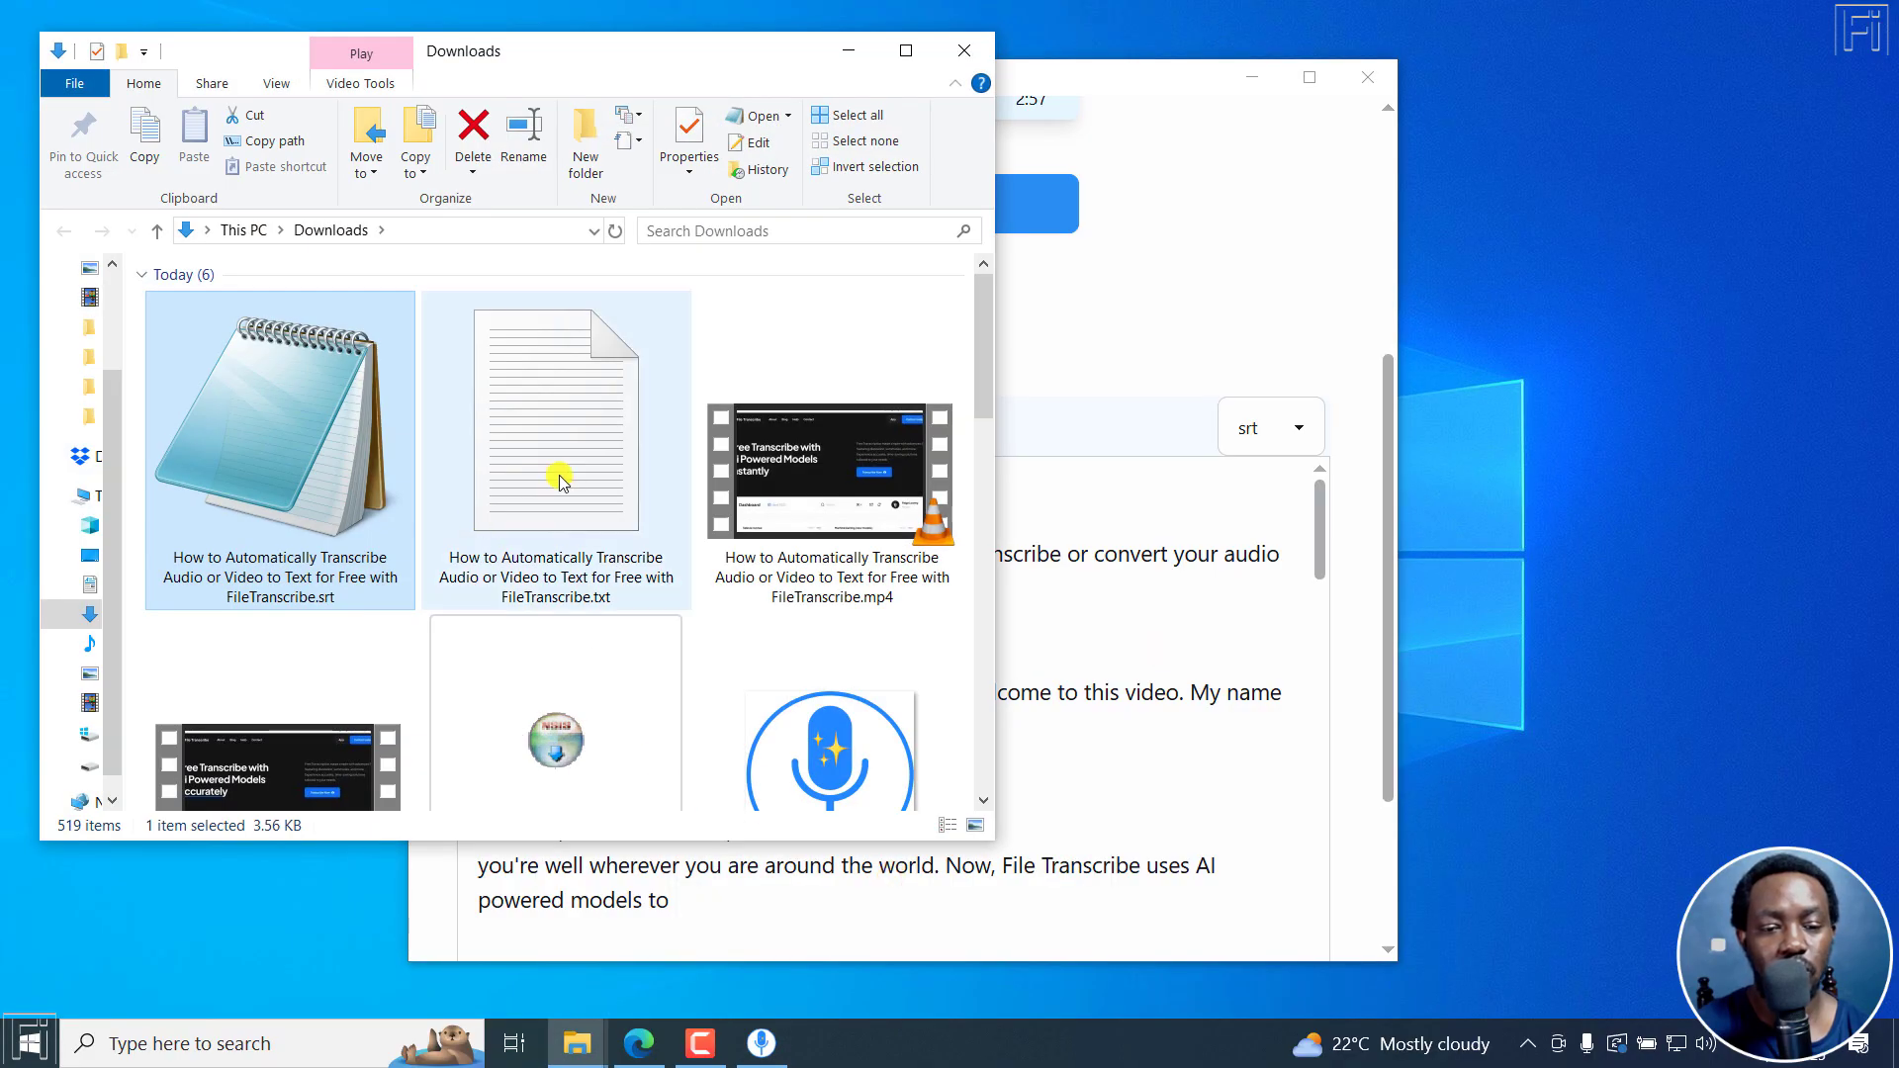
double_click(297, 491)
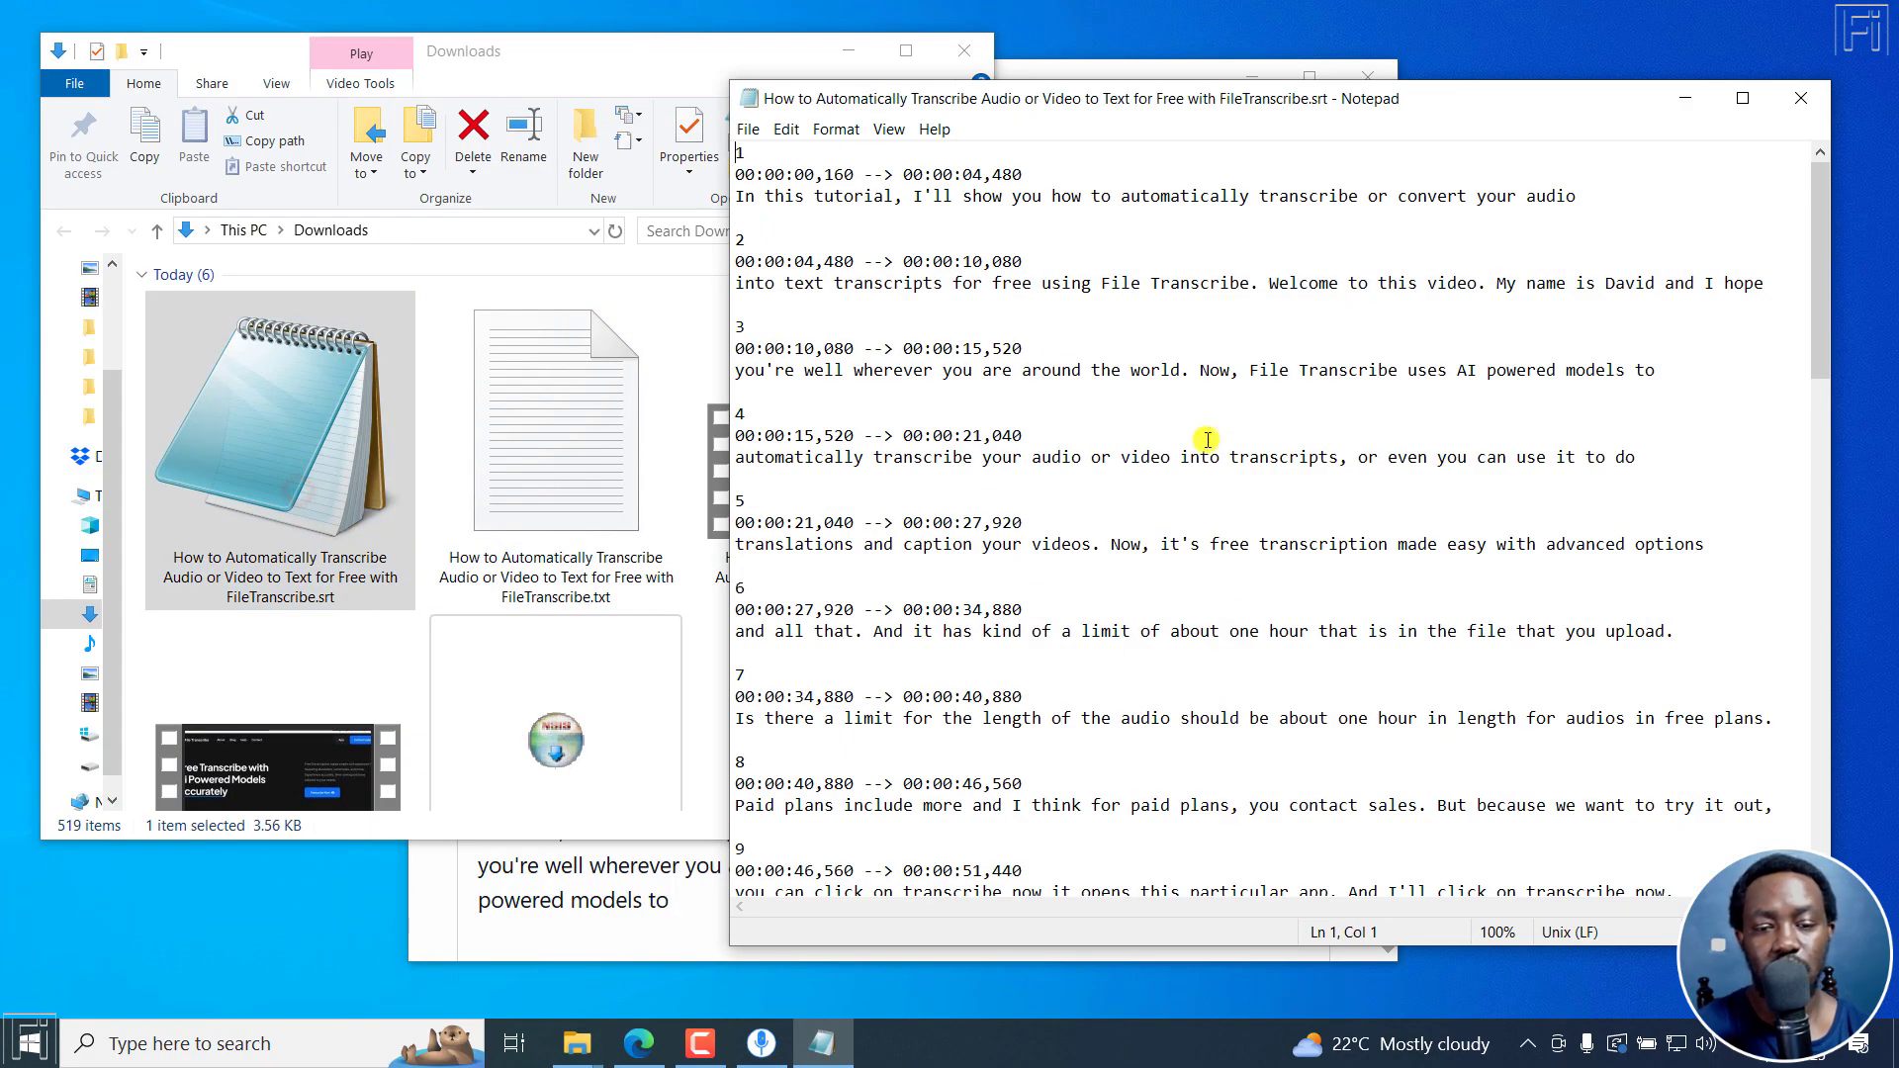
double_click(481, 470)
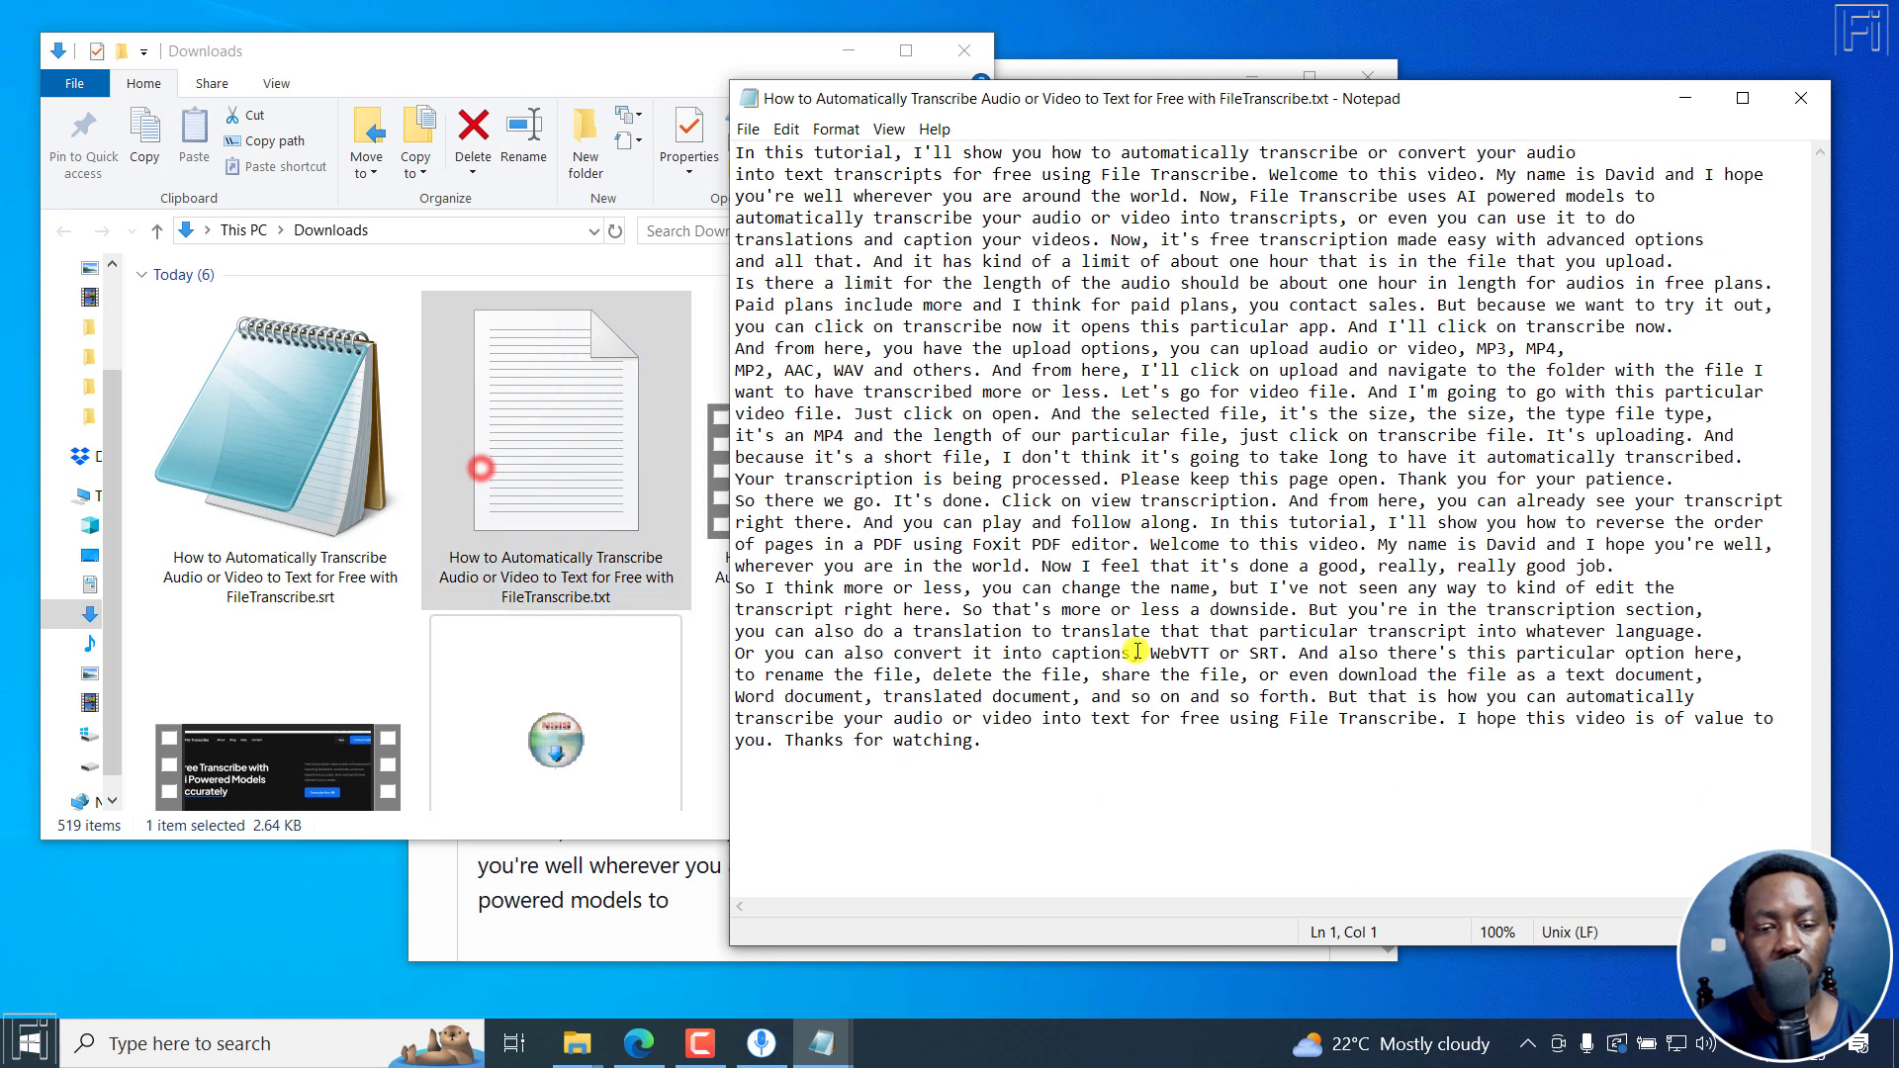
left_click(1818, 102)
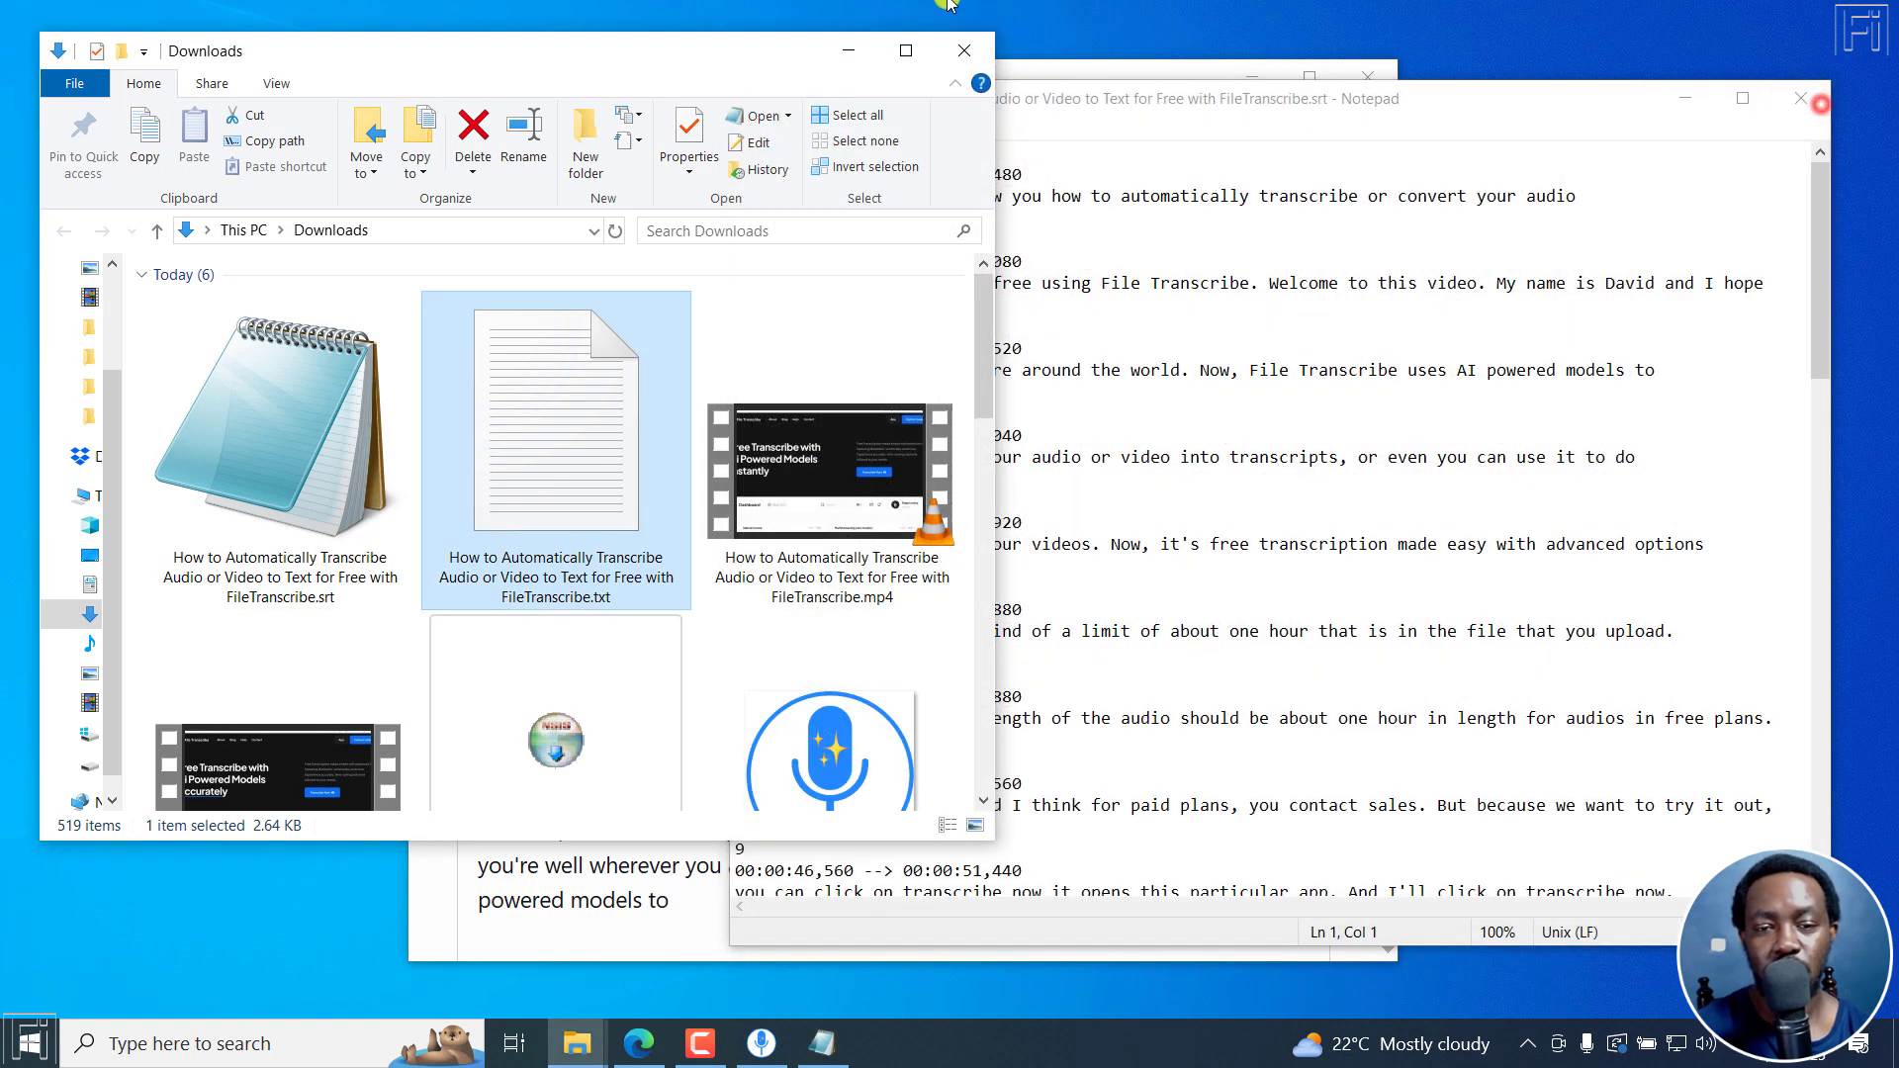
left_click(964, 52)
left_click(1813, 96)
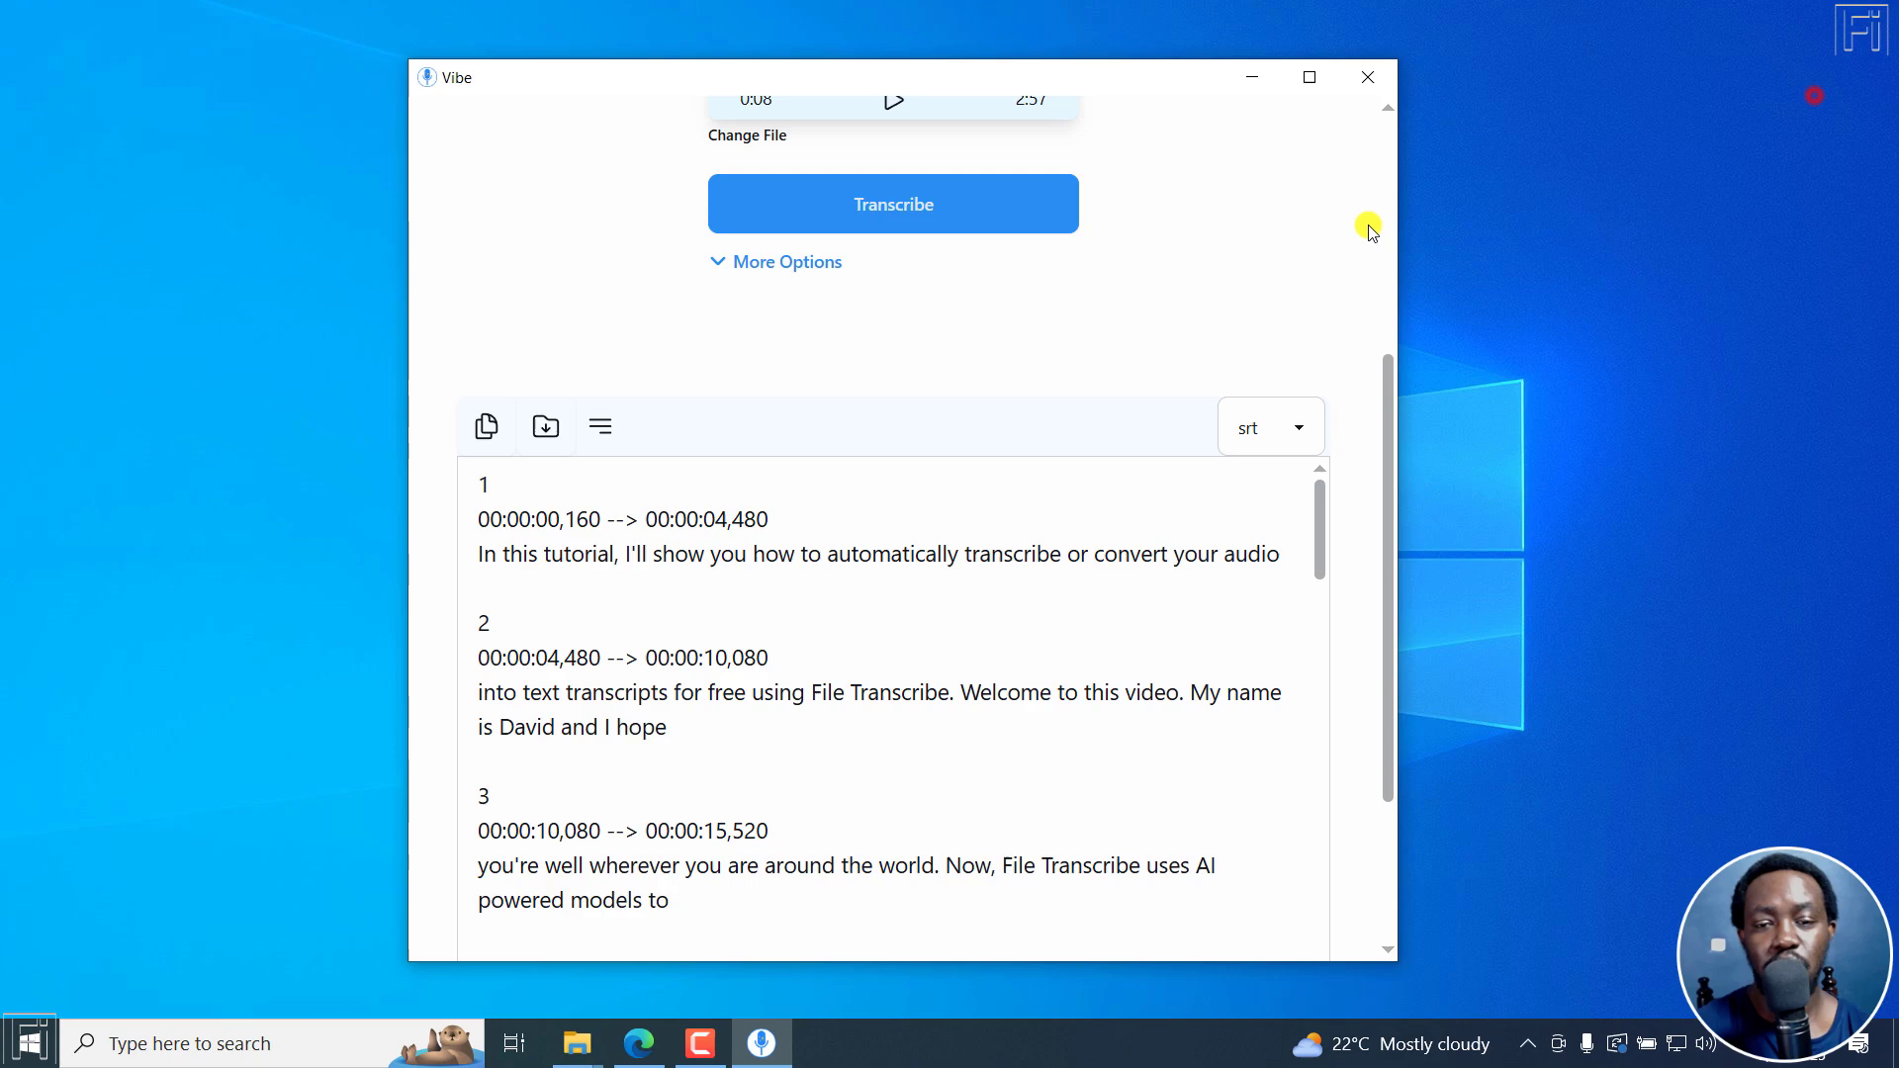